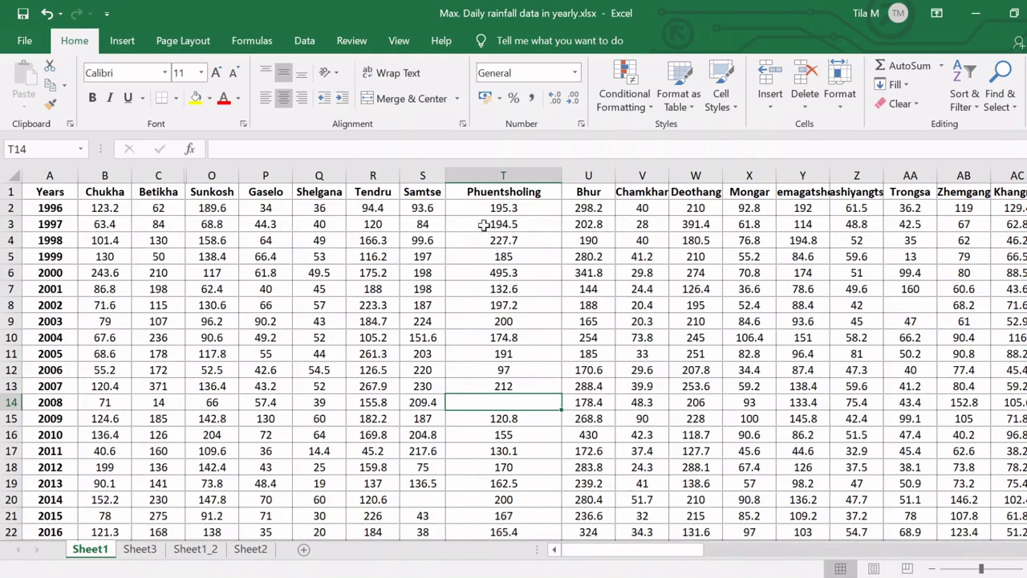
click(502, 174)
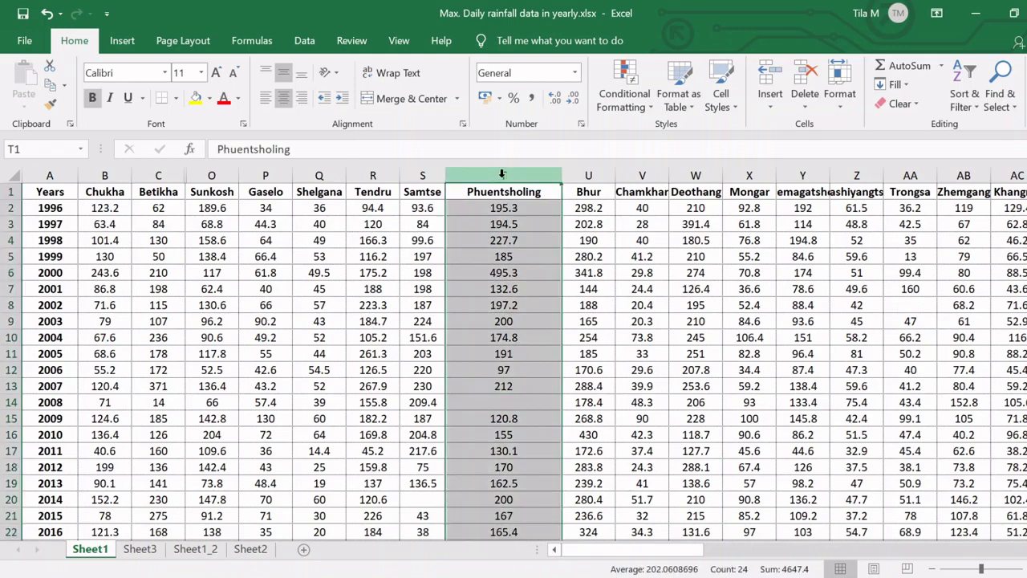
click(665, 288)
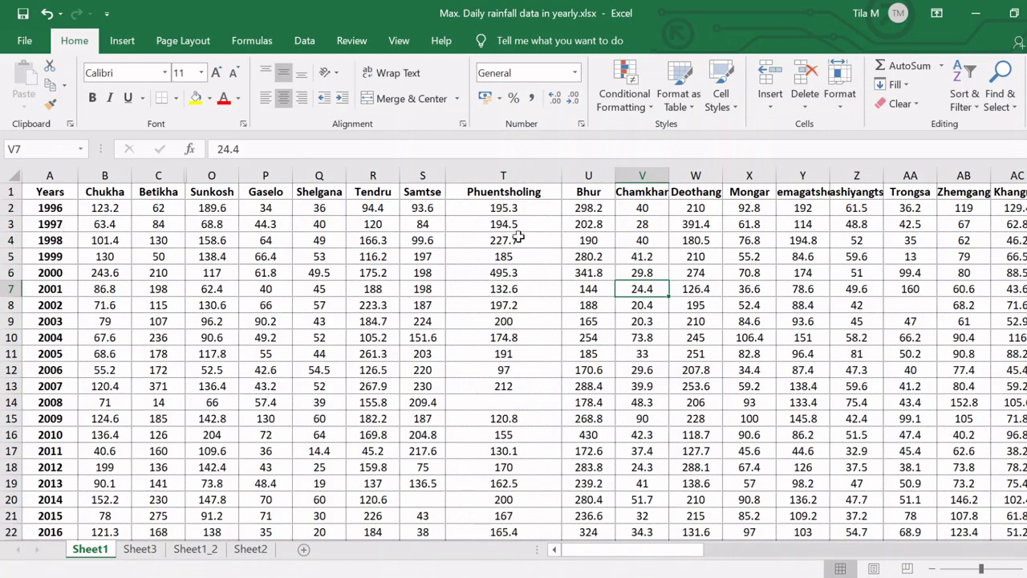
click(509, 401)
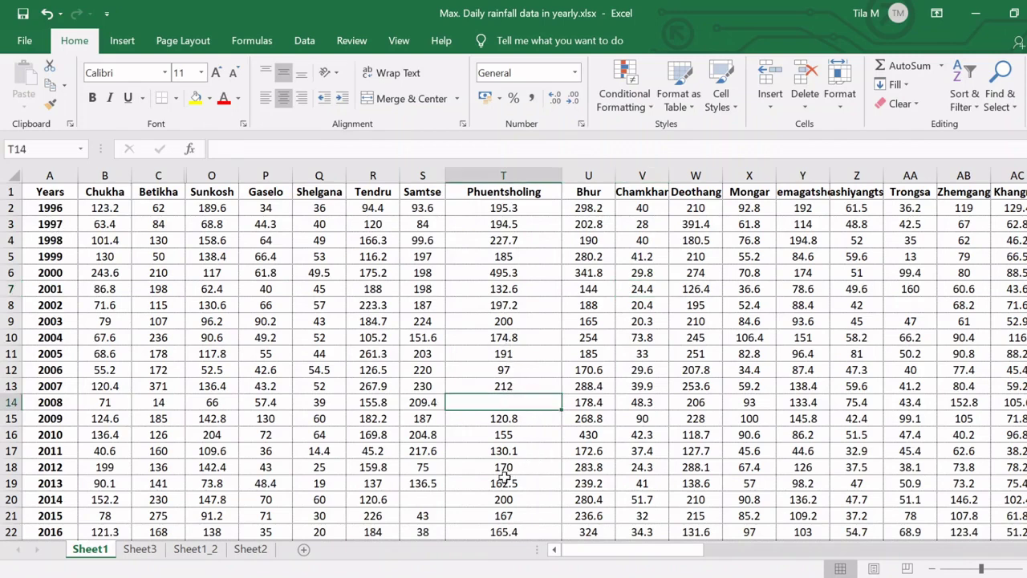
click(503, 478)
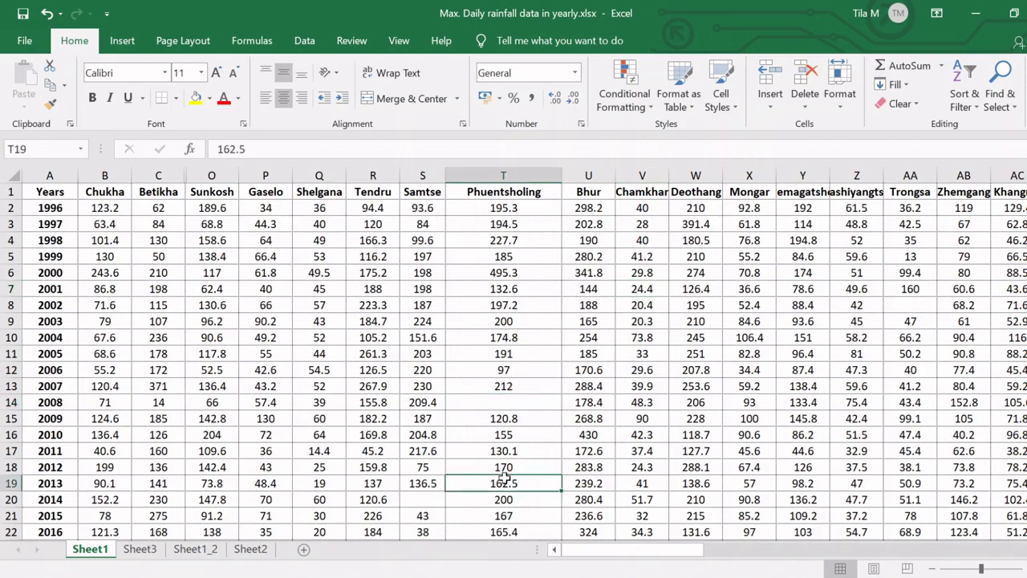
- Fill the missing 2008 Phuentsholing rainfall in T14 with the three neighbouring stations' average, =(R14+S14+U14)/3
click(499, 403)
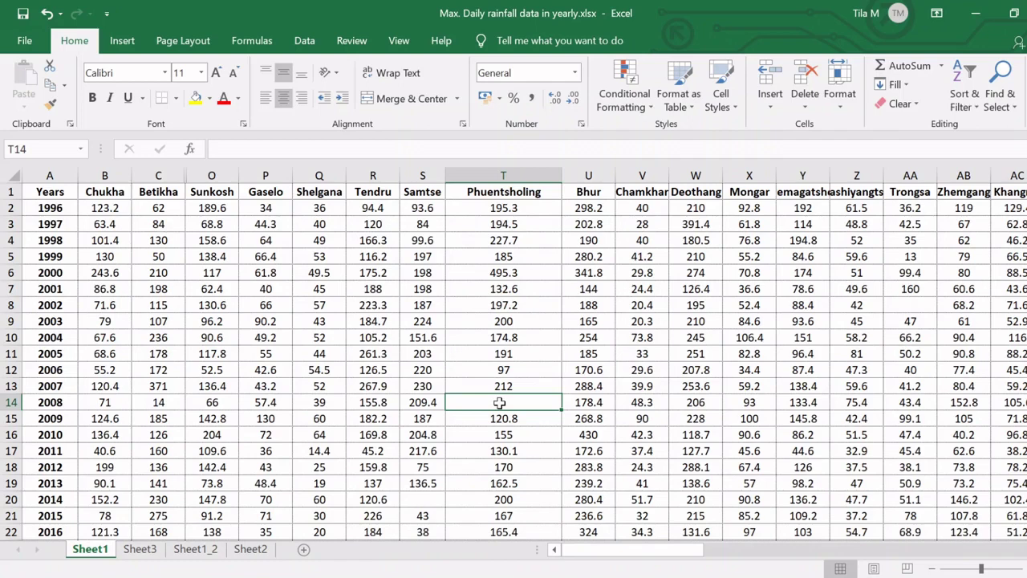
text(=)
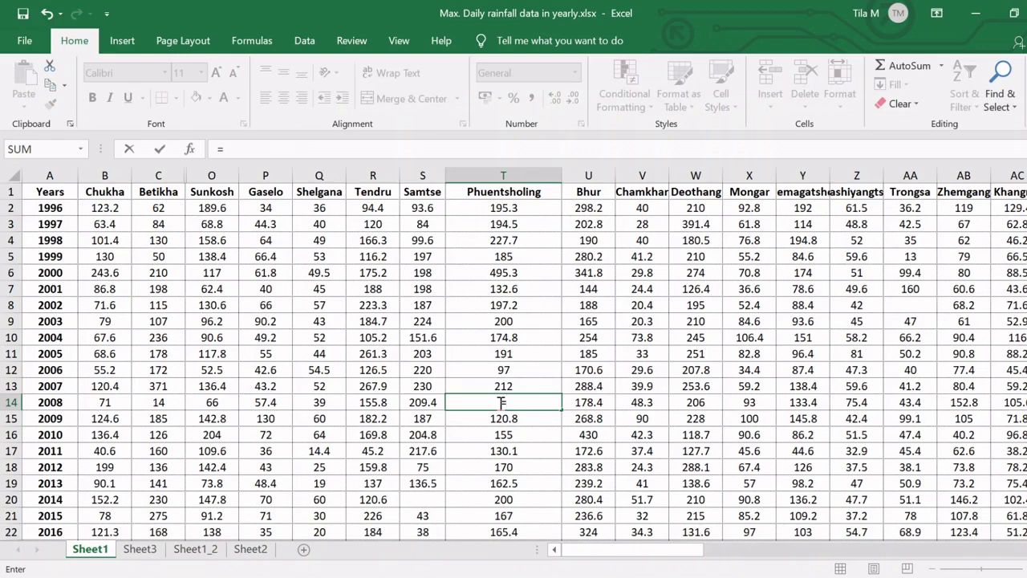
click(366, 403)
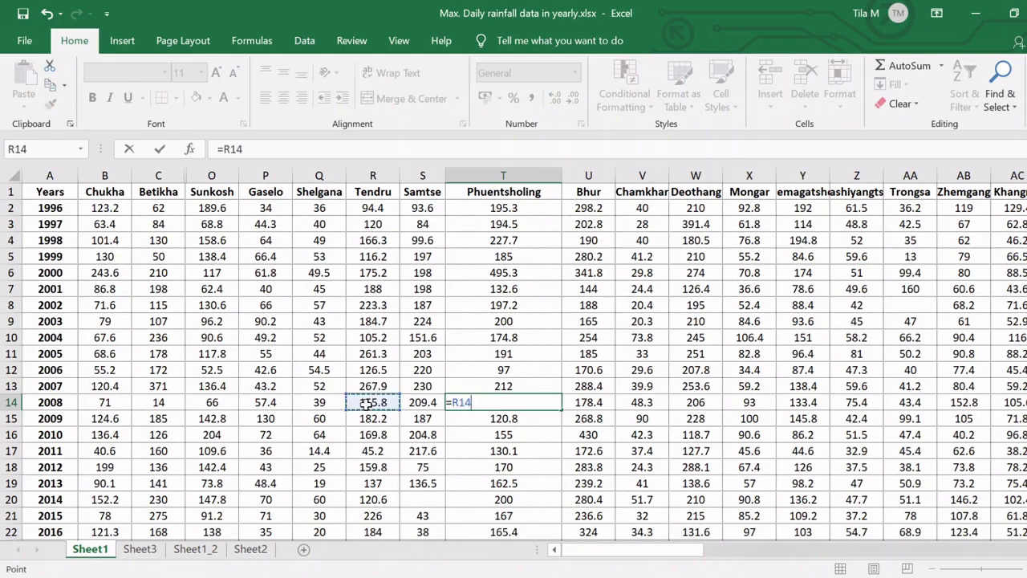
text(+)
click(418, 402)
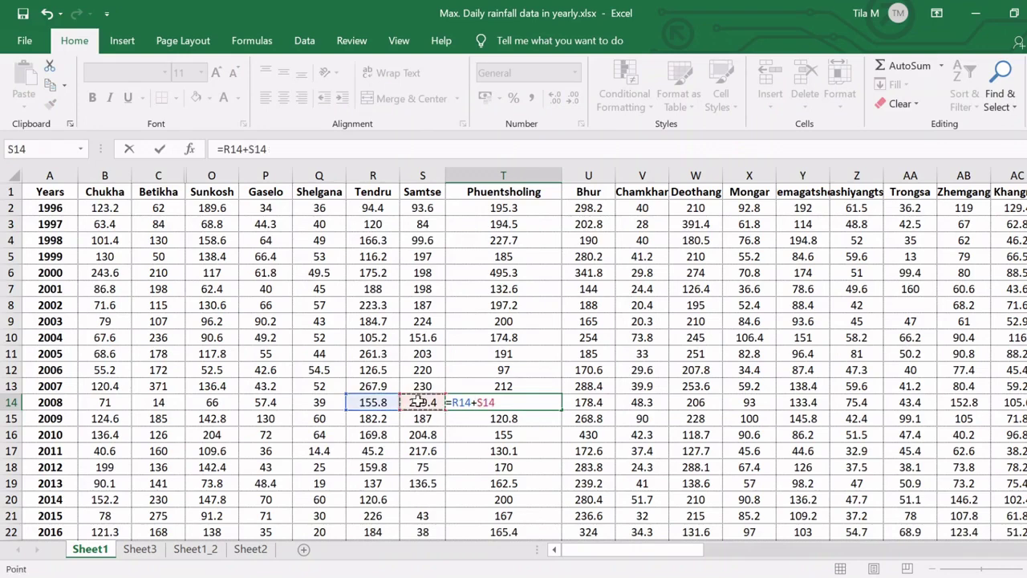
text(+)
click(591, 404)
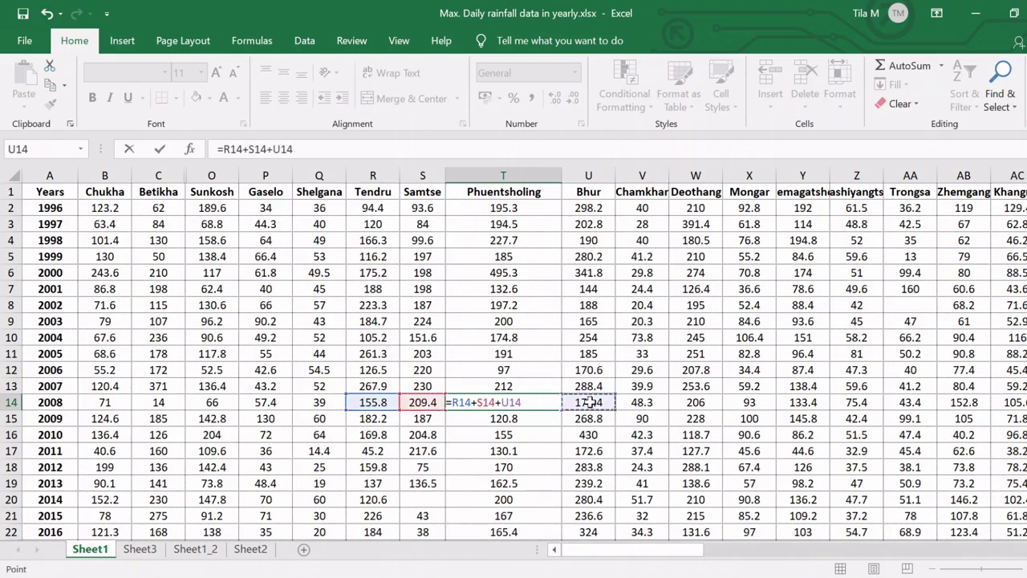
click(452, 403)
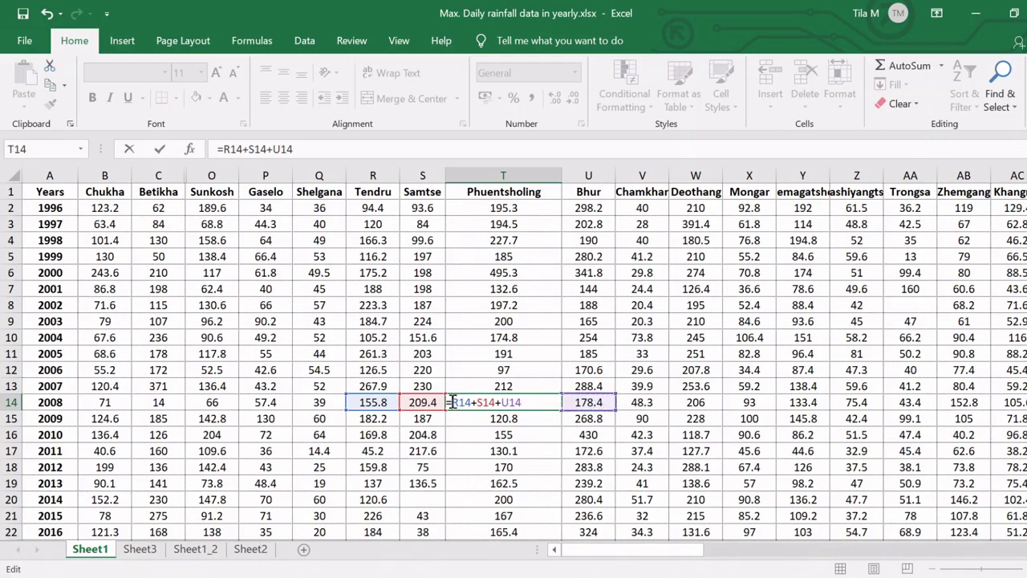
text(()
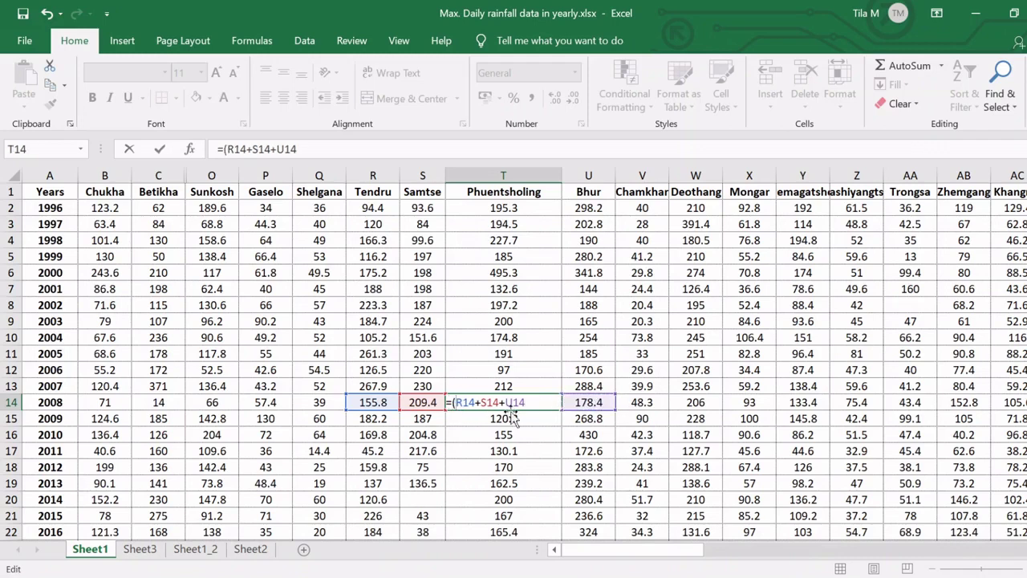
text()/3)
key(Return)
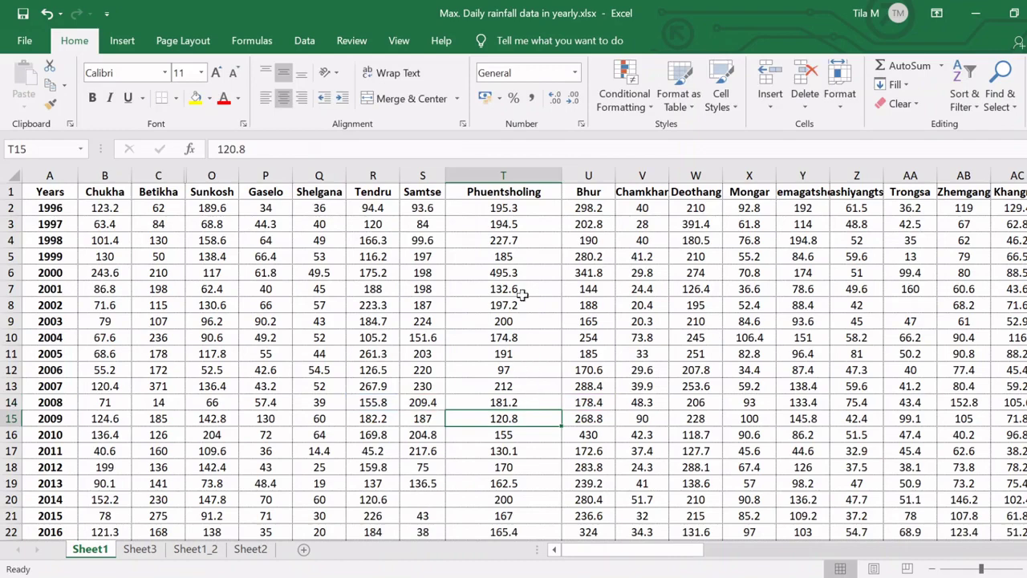
- Copy the Phuentsholing header and data, T1:T25, from Sheet1 to Sheet3 starting at A1, and widen column A
scroll(530, 239, down, 3)
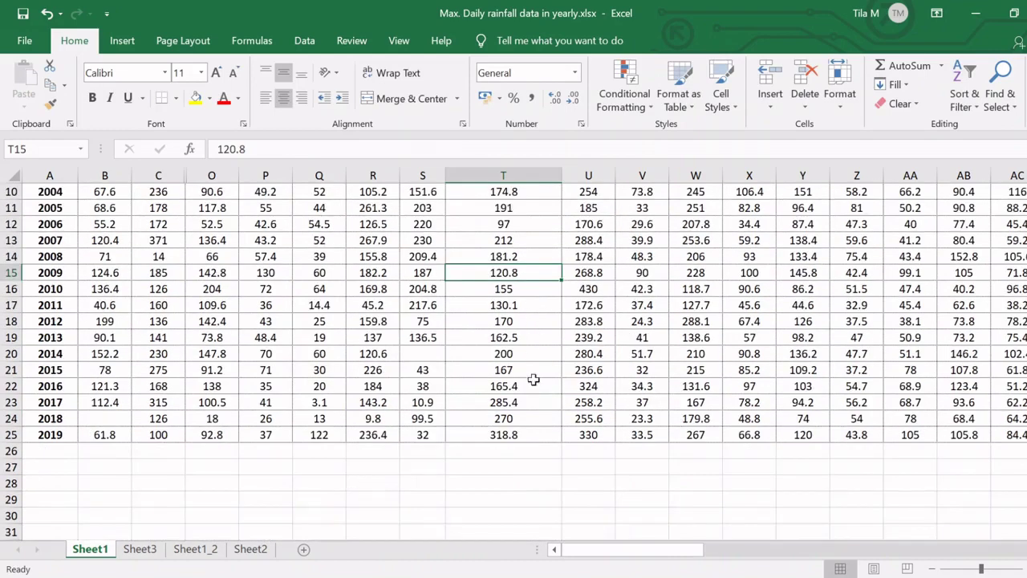
scroll(532, 377, up, 3)
drag(508, 192, 511, 516)
key(ctrl+c)
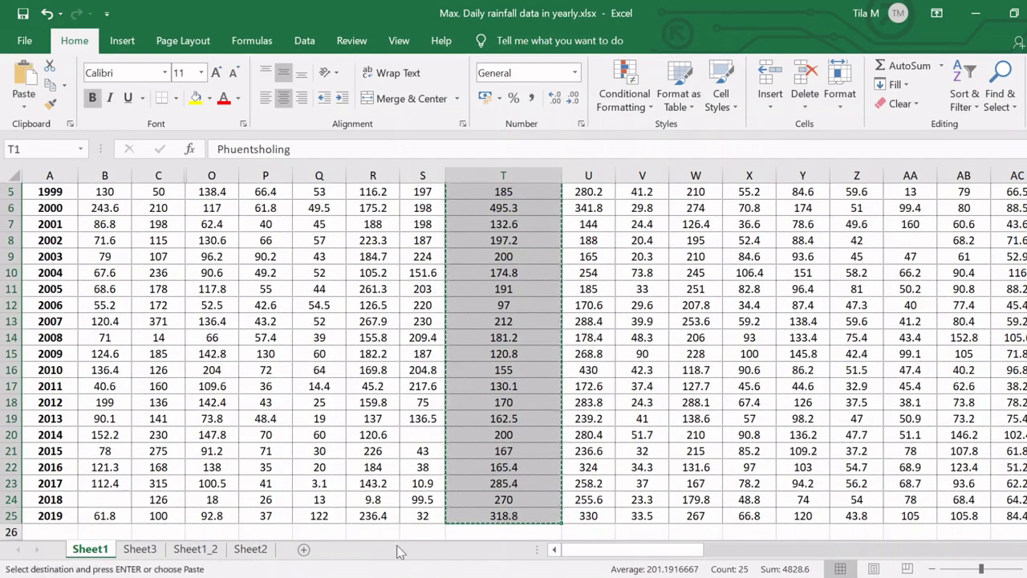
click(141, 550)
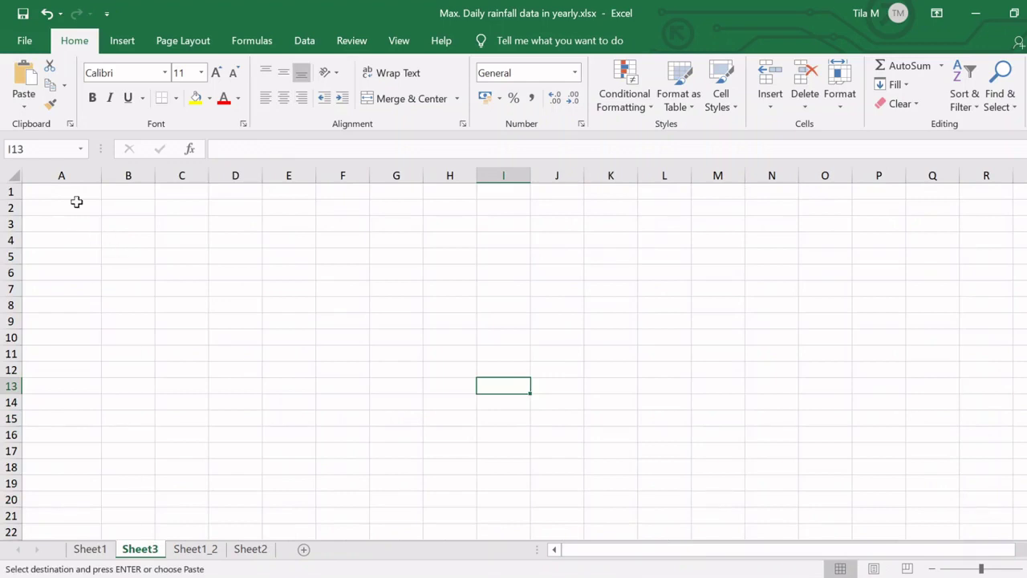
click(73, 193)
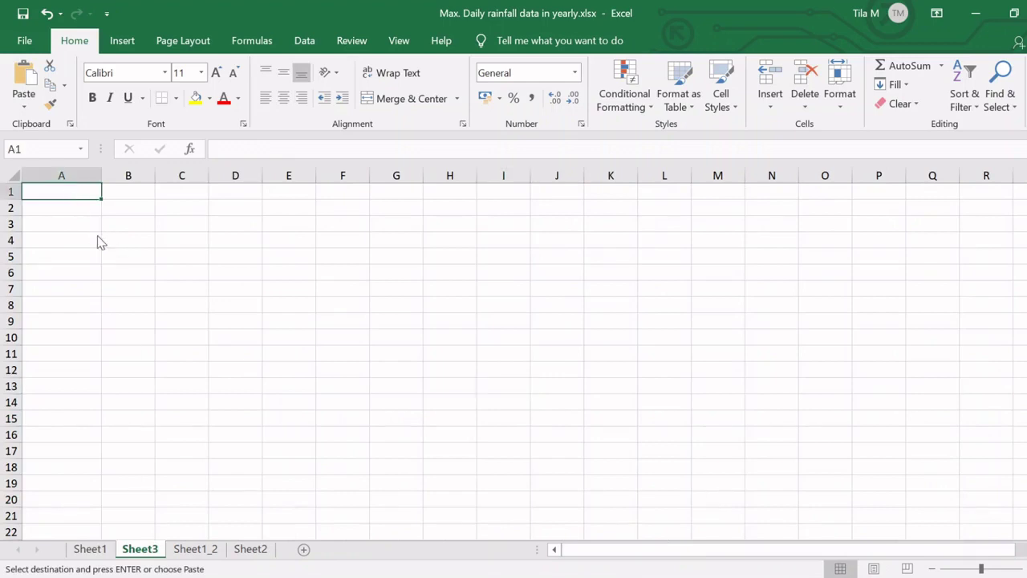
key(ctrl+v)
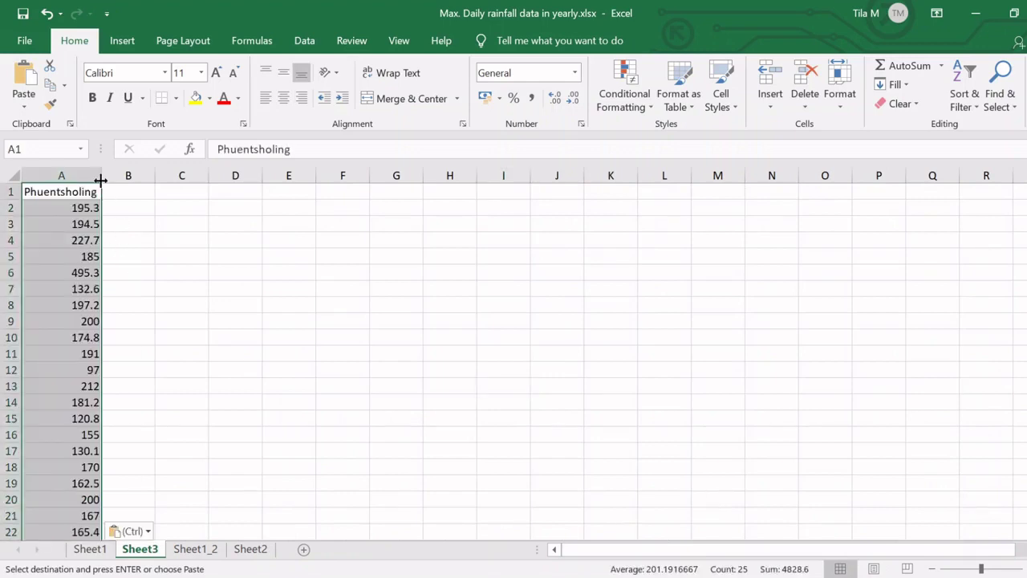
drag(101, 176, 119, 188)
click(236, 259)
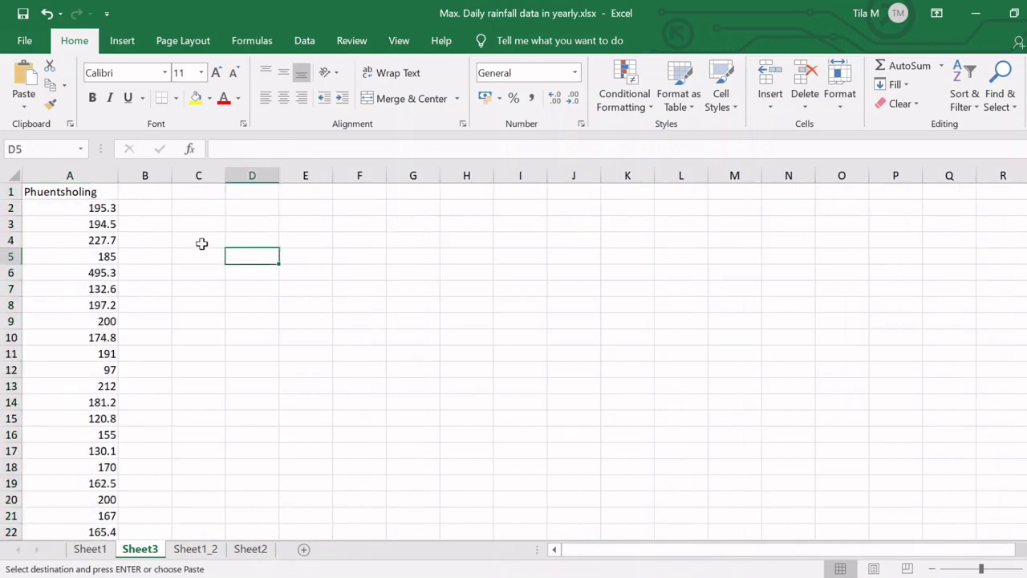
- Add the headers Rank, P and T in cells B1, C1 and D1 beside the Phuentsholing data
click(144, 197)
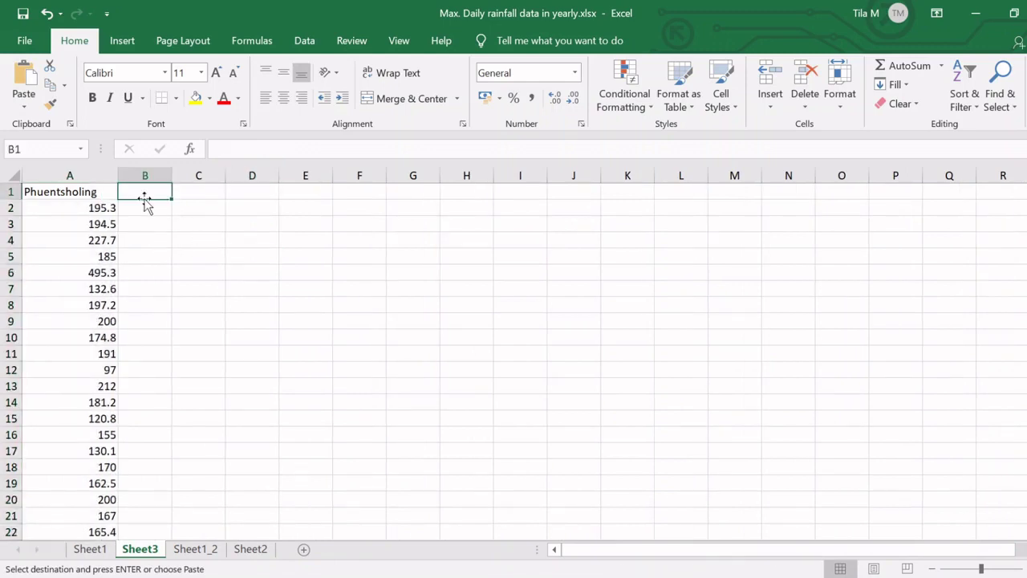
text(Rank)
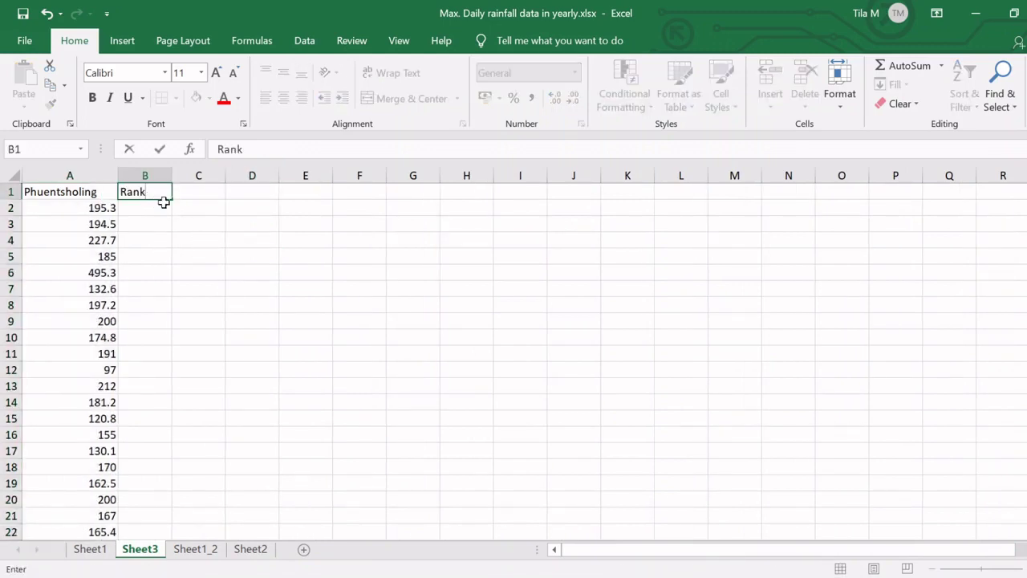
click(209, 195)
text(P)
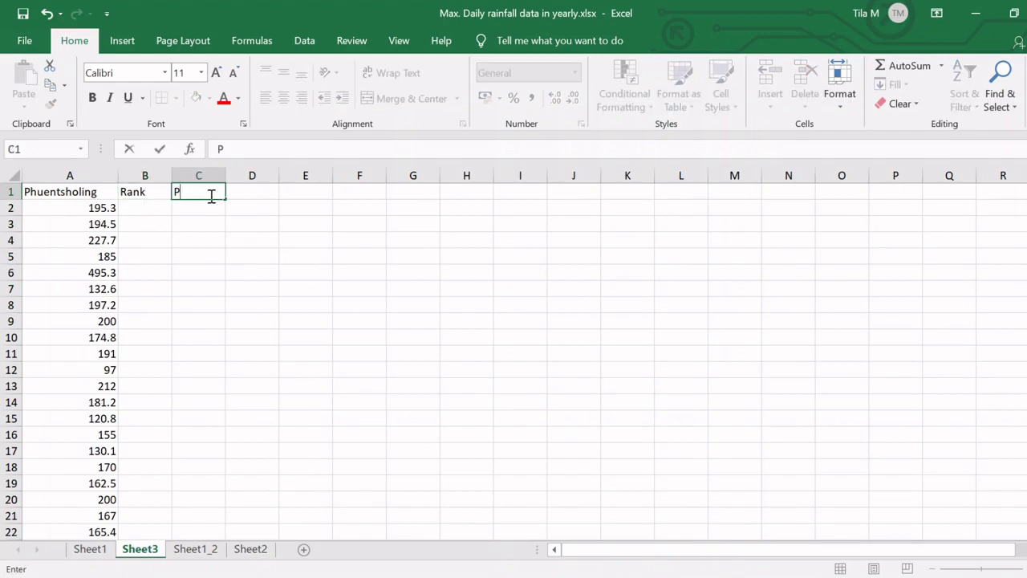
click(259, 192)
text(T)
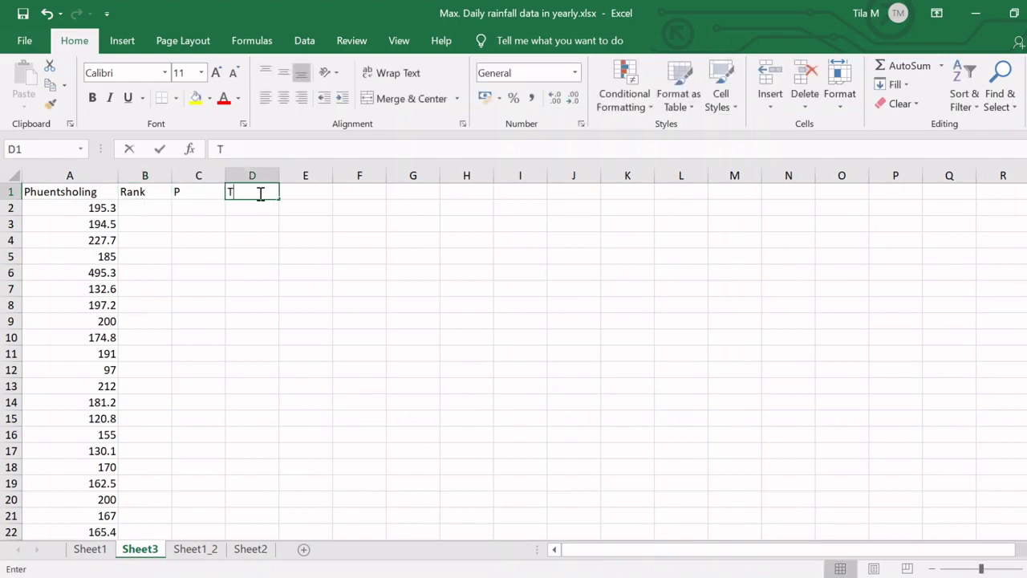
click(268, 211)
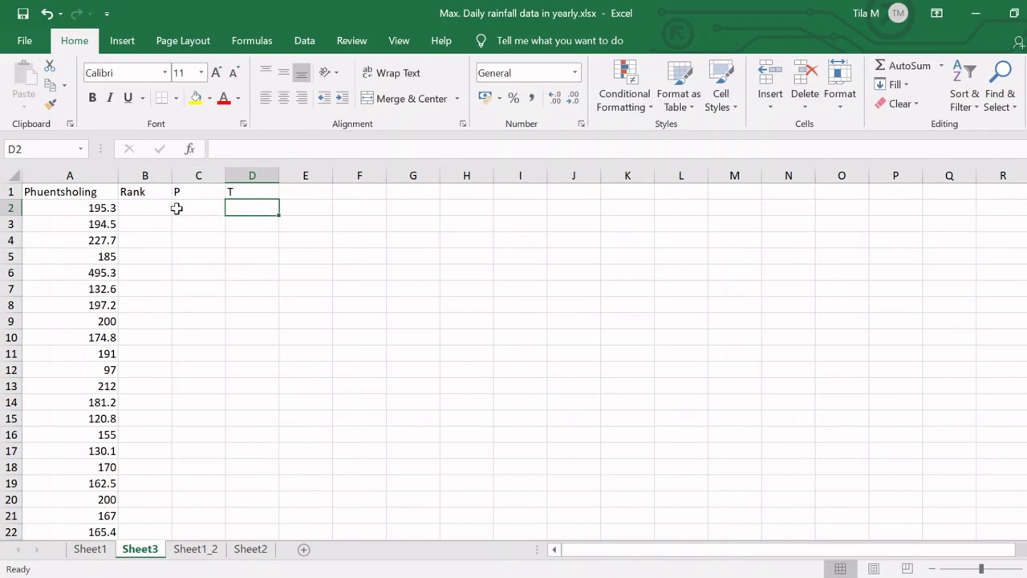
- Build a Rank formula in B2 that ranks A2 within the range A2:A25
click(143, 212)
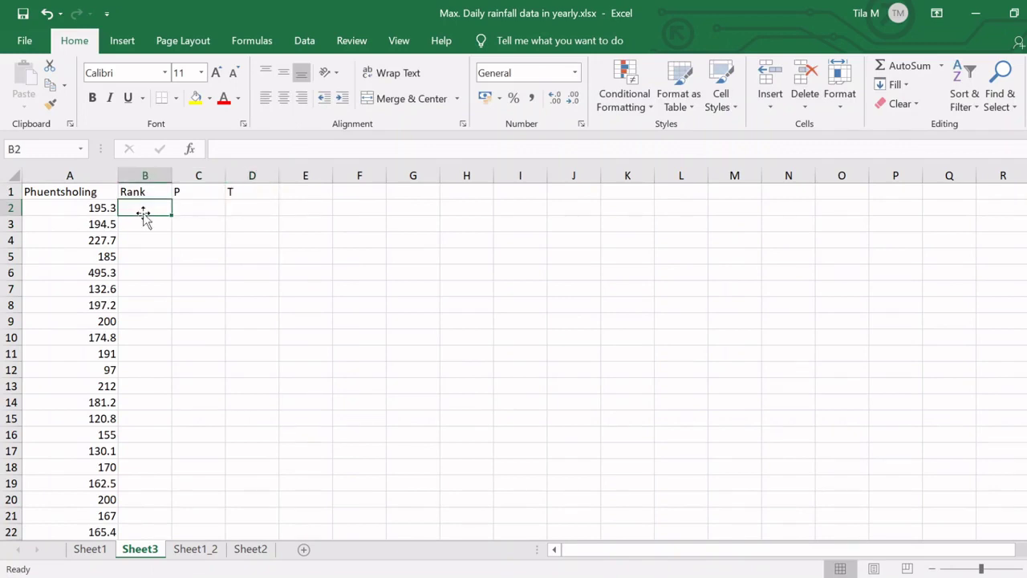
text(=)
key(BackSpace)
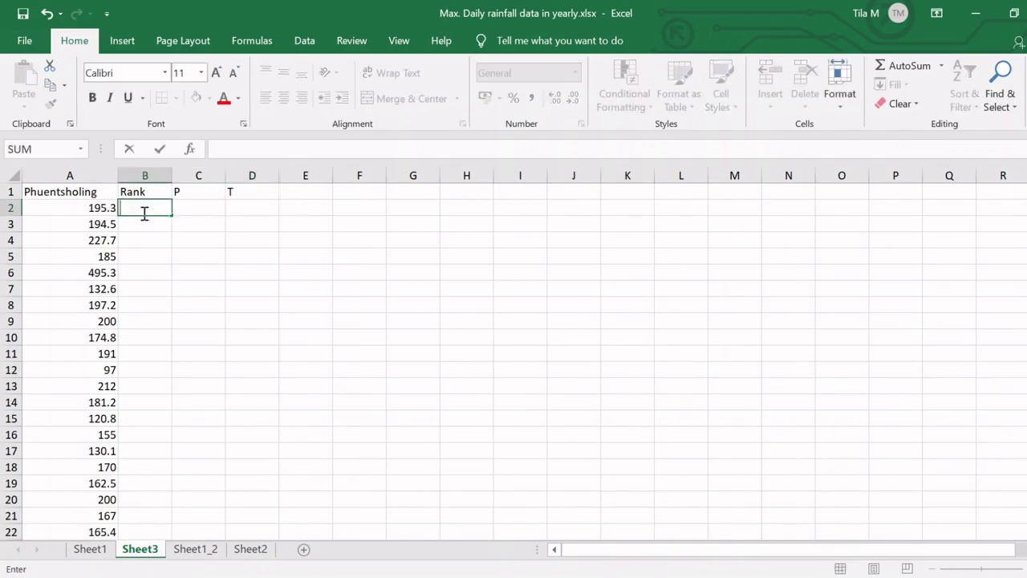
text(=)
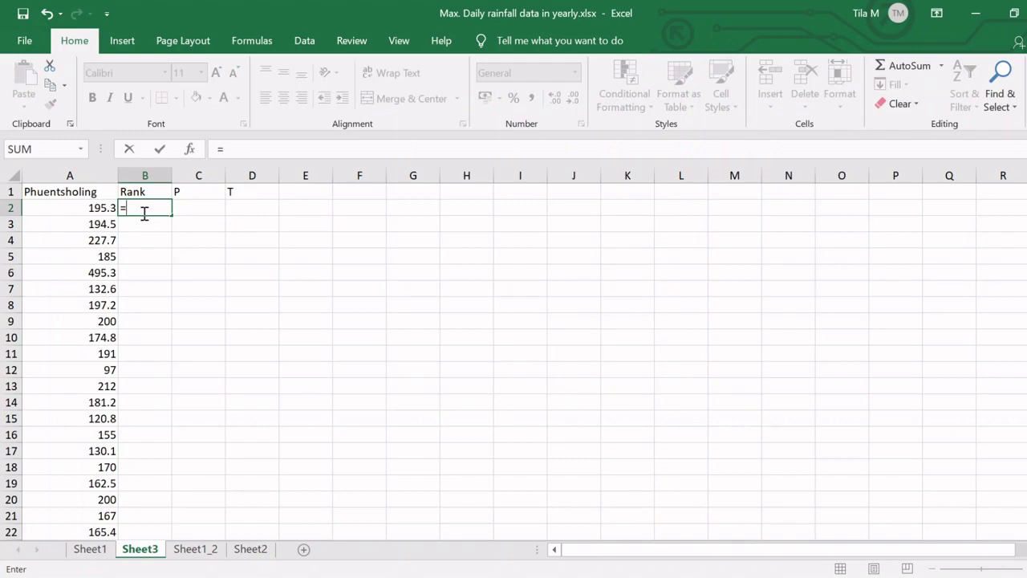
text(Rank()
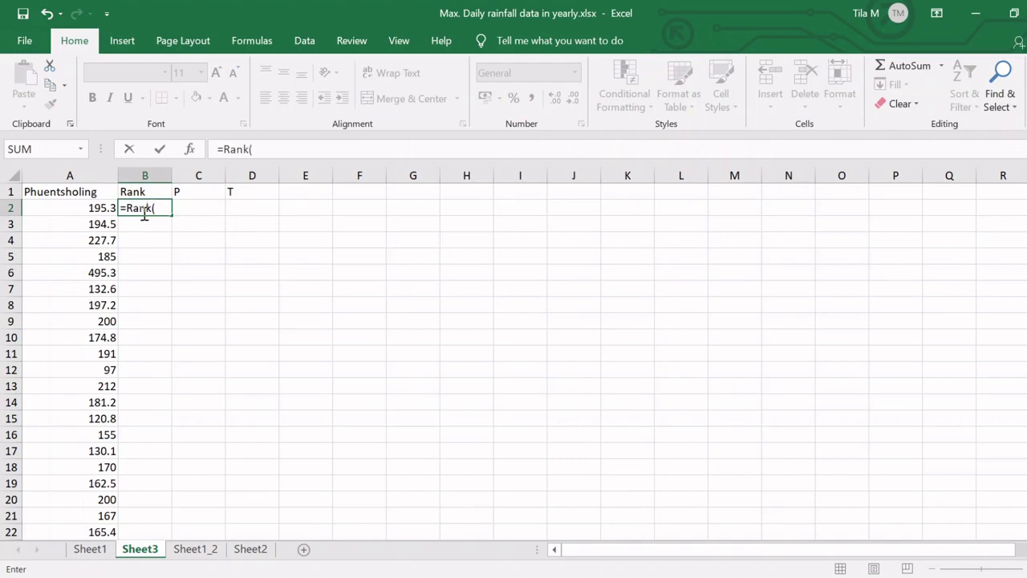
click(104, 207)
click(282, 150)
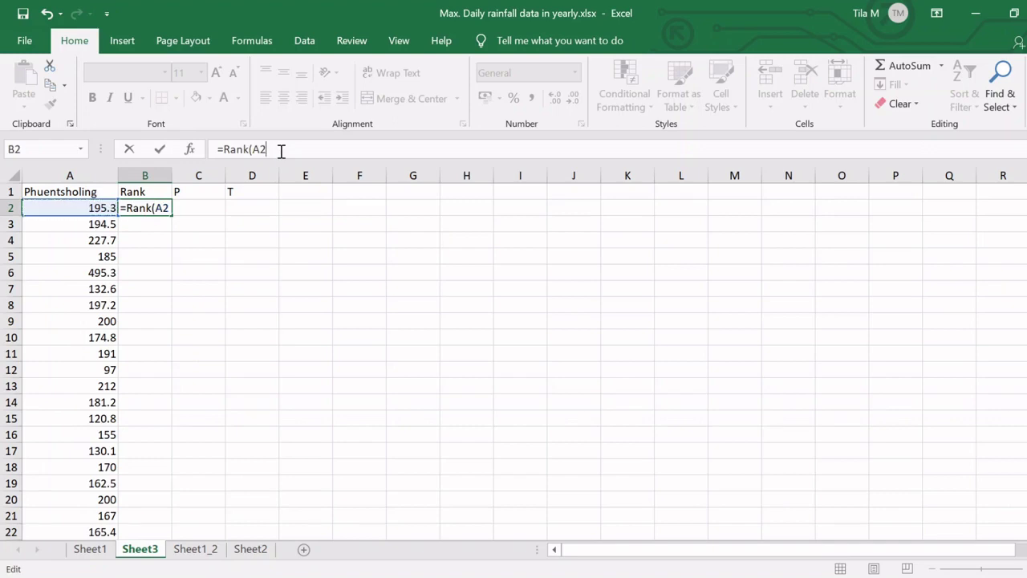
text(,)
drag(94, 206, 77, 515)
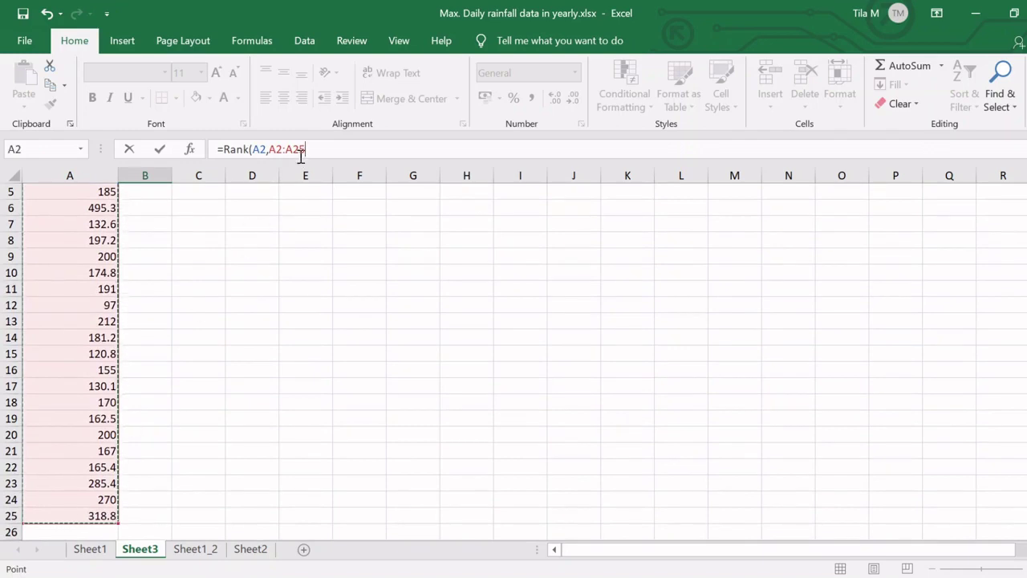
- Lock the rows of the ranking range as A$2:A$25 and complete the formula in B2
click(277, 149)
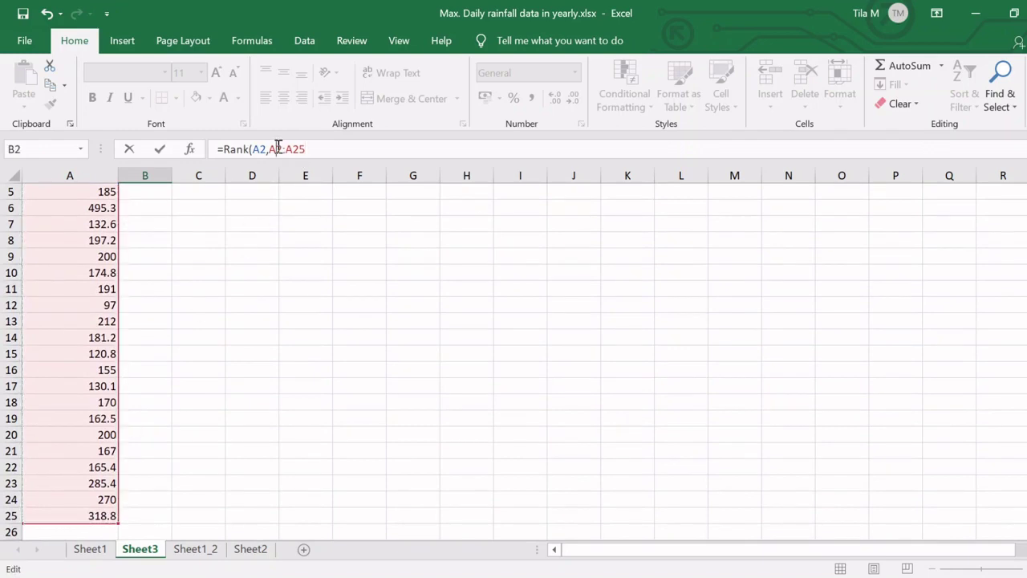
text($)
click(298, 149)
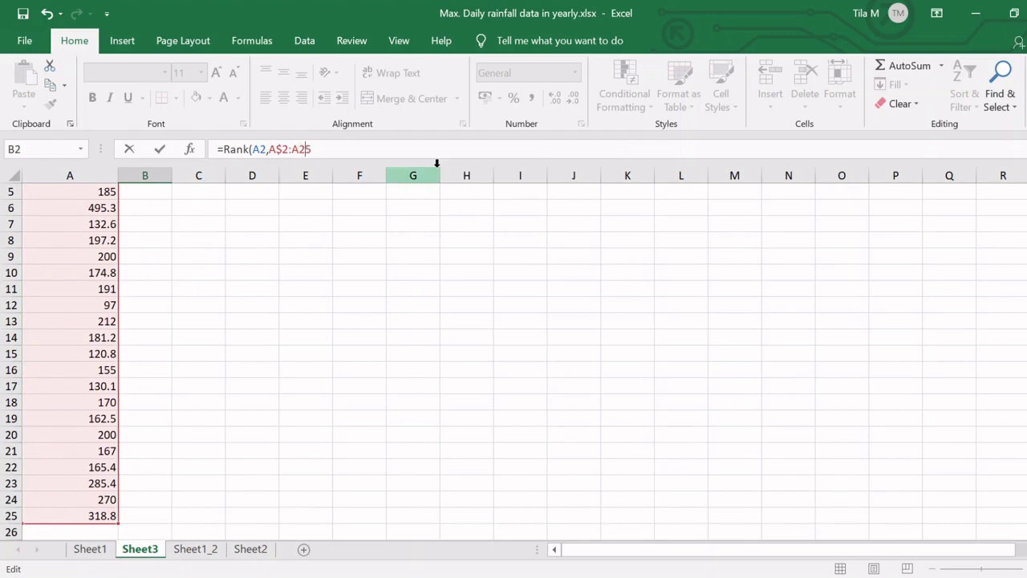
text($25)
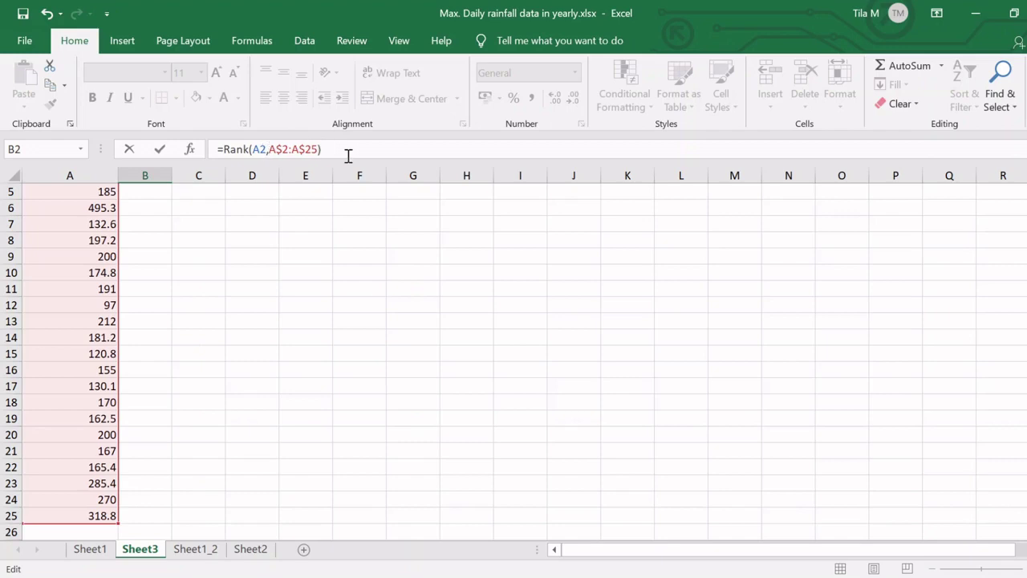
key(Return)
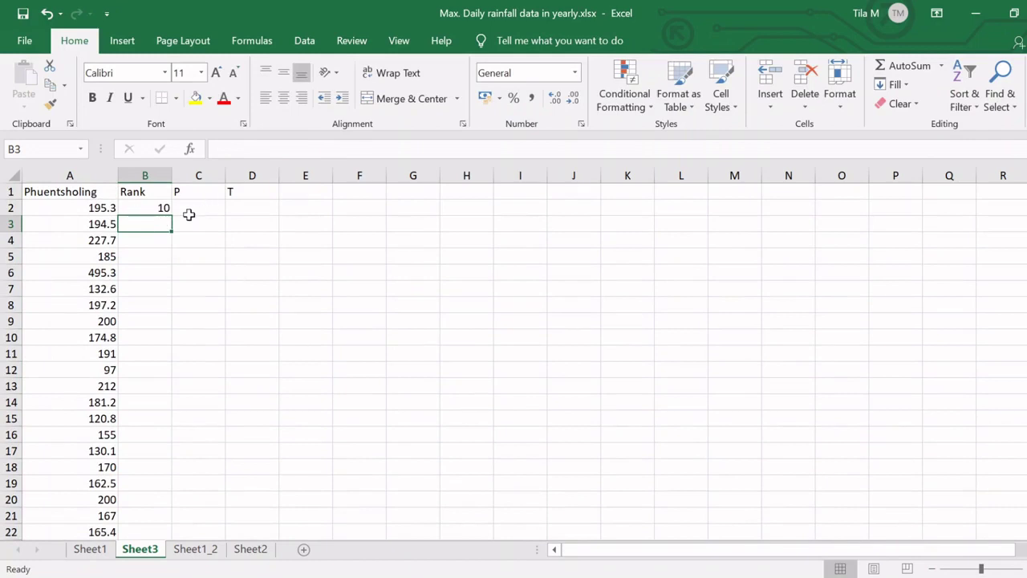
- Build a P formula in C2 that divides B2 by the COUNT of the range A2:A25
click(189, 212)
key(F2)
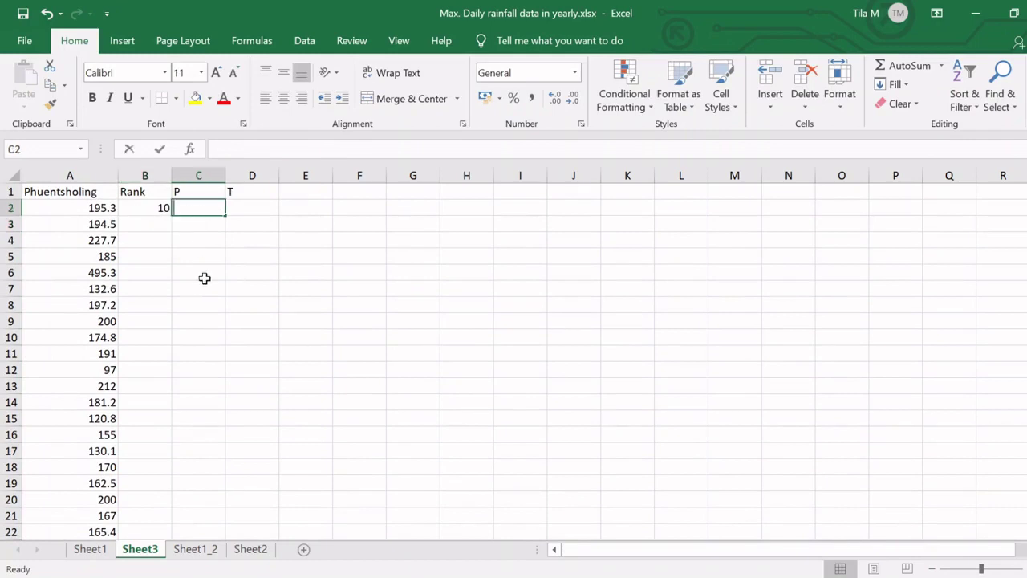
text(=)
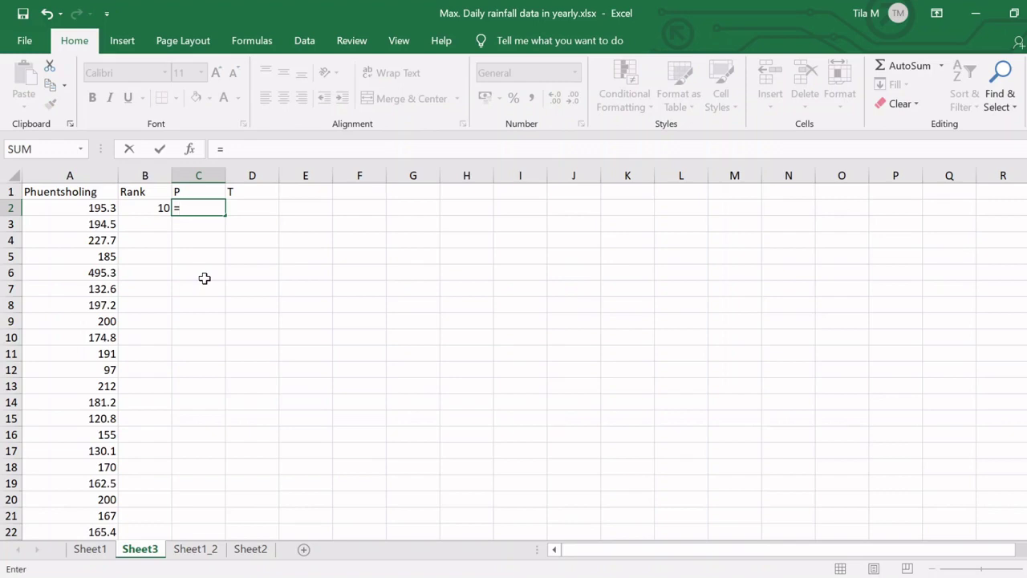
click(160, 207)
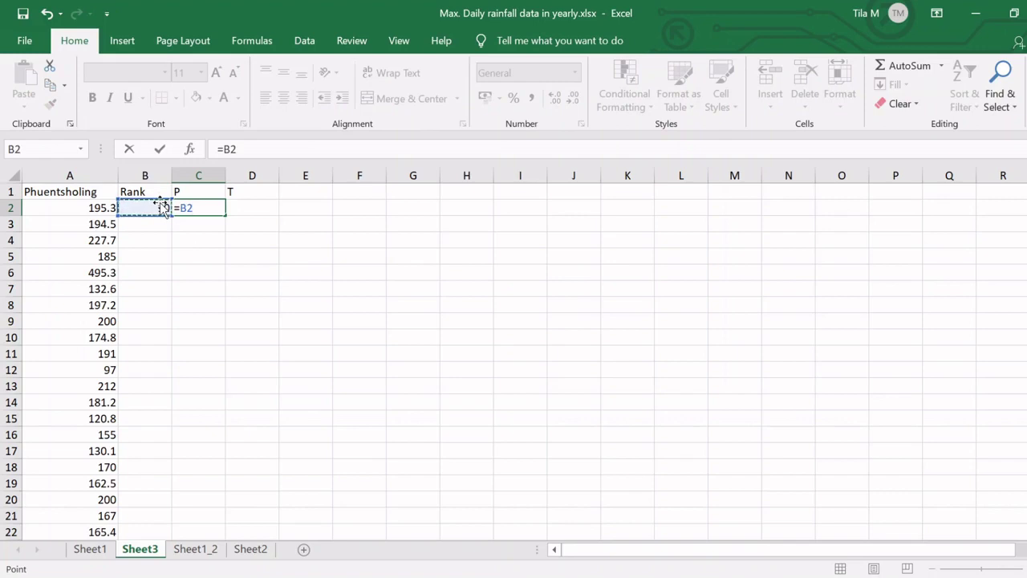
text(/)
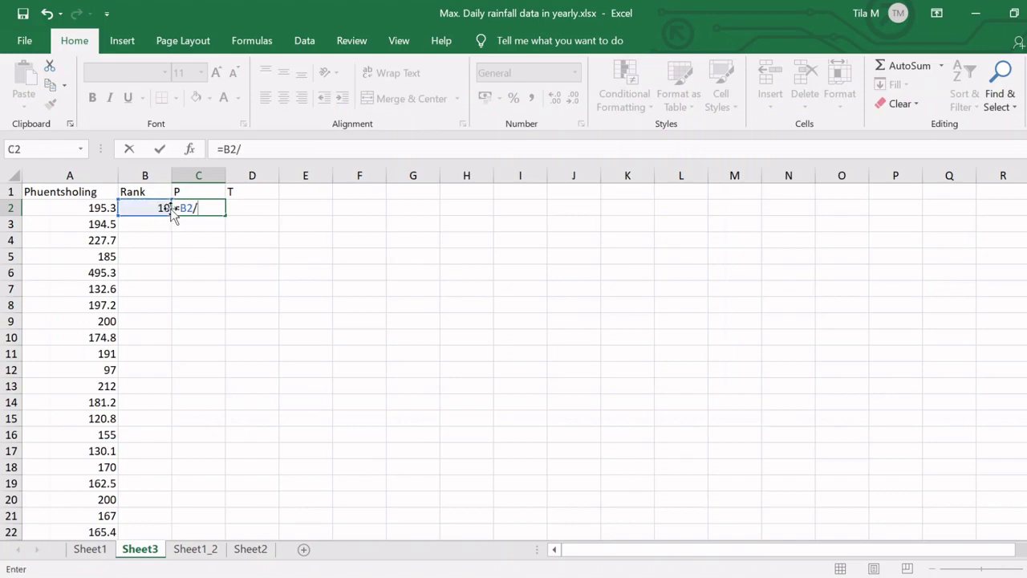
text(count()
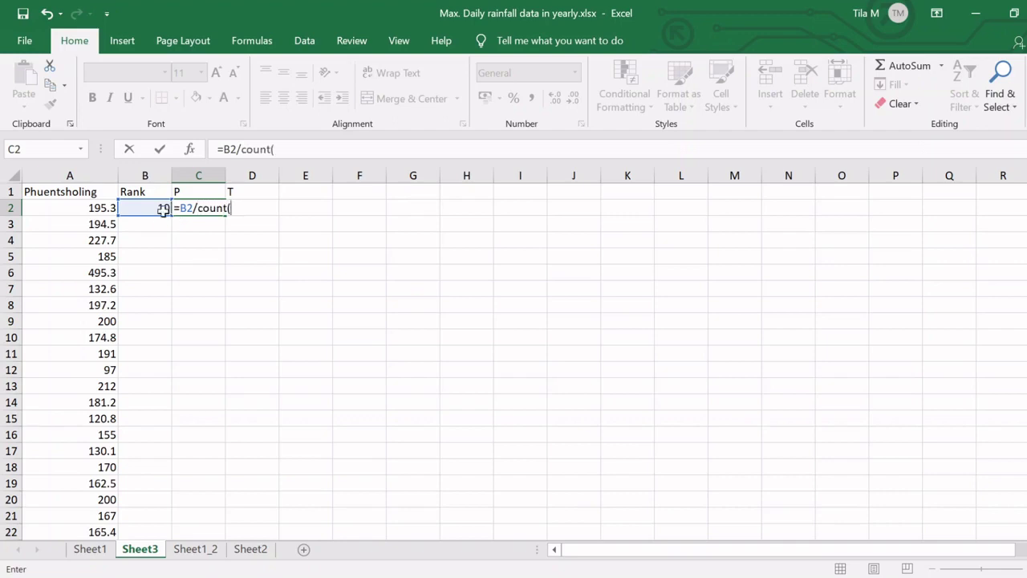
drag(98, 208, 94, 500)
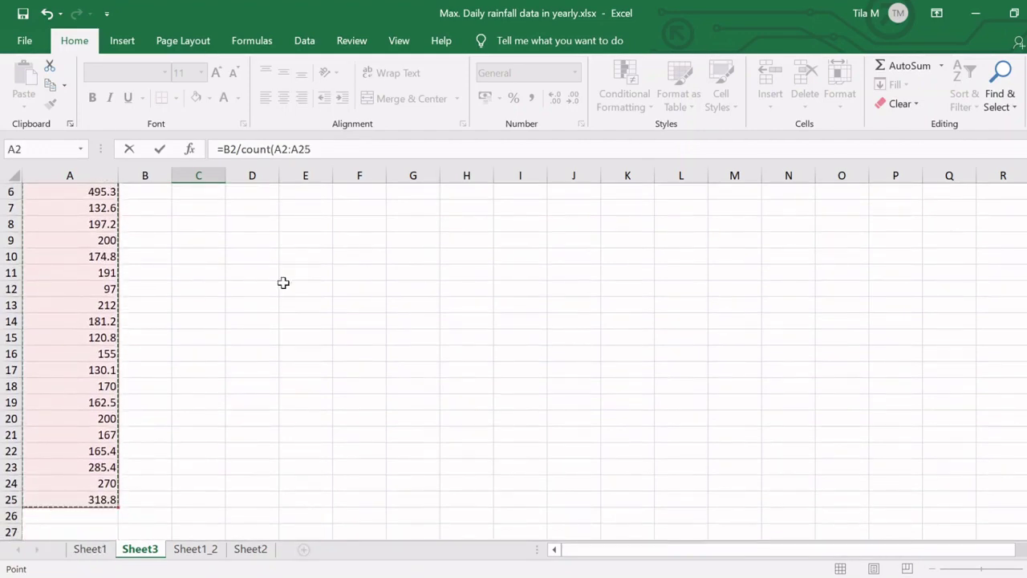
- Lock the counted range's rows and complete the P formula in C2 as =B2/(COUNT(A$2:A$25)+1)
click(282, 149)
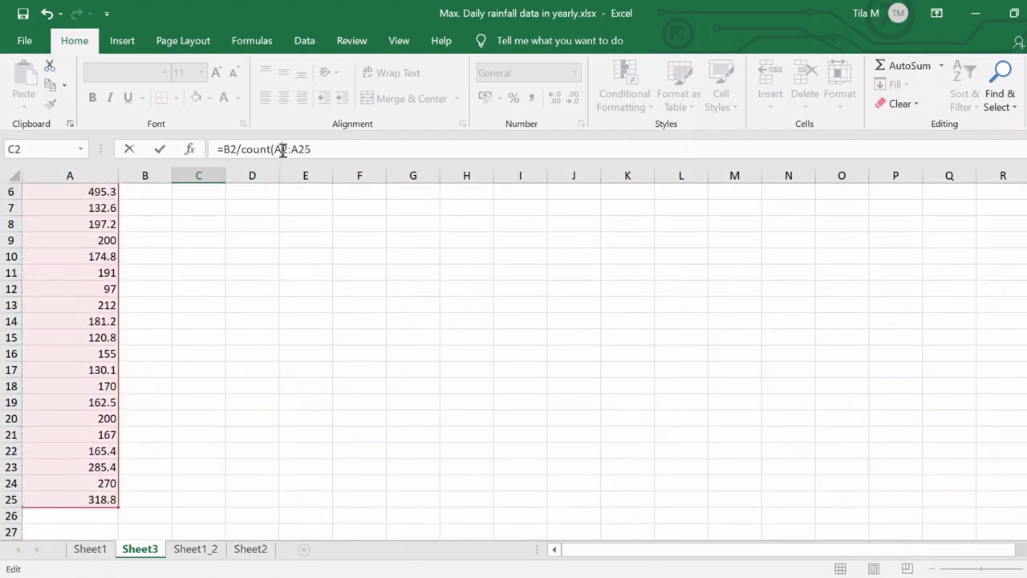
text($)
click(304, 149)
text($25)+1)
click(240, 150)
text(()
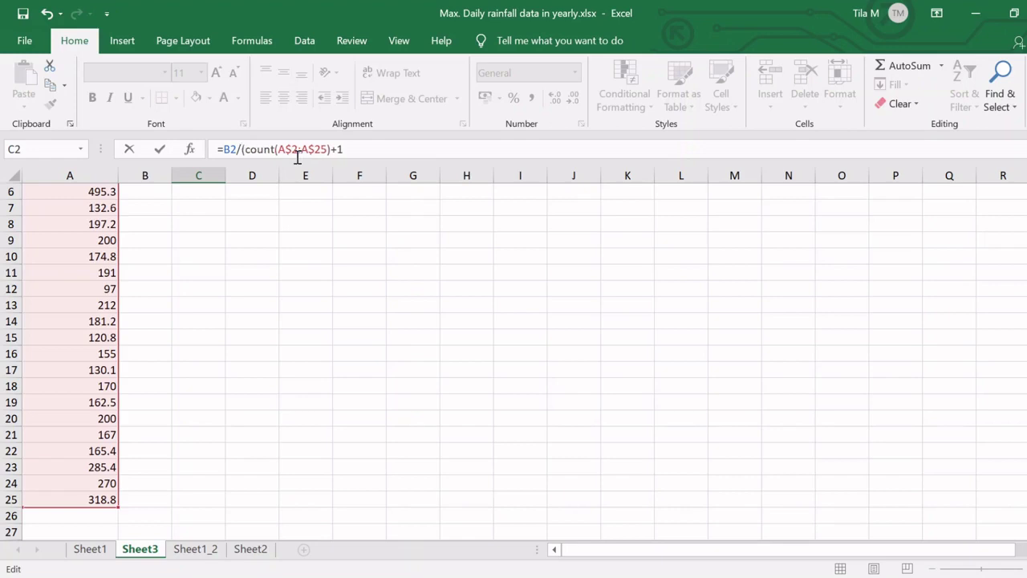
click(359, 149)
text())
key(Return)
scroll(291, 233, up, 1)
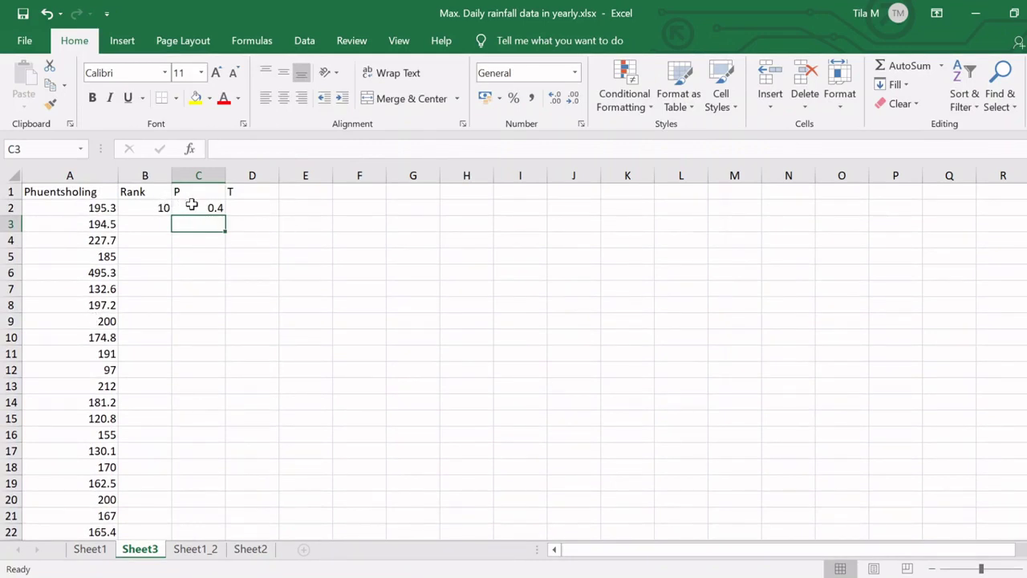
- Enter the T formula =1/C2 in cell D2
click(263, 209)
text(=)
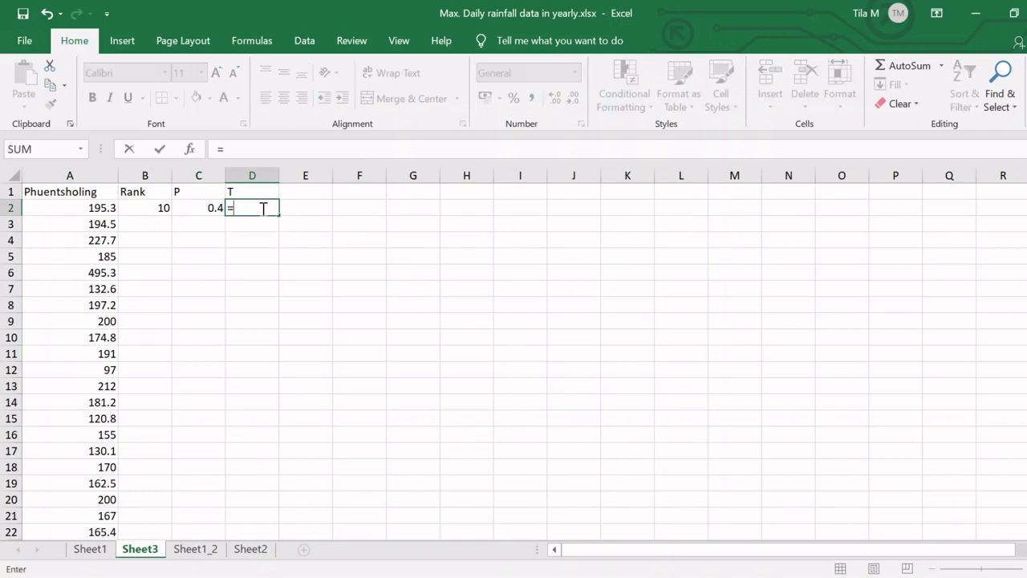
text(1/)
click(200, 207)
key(Return)
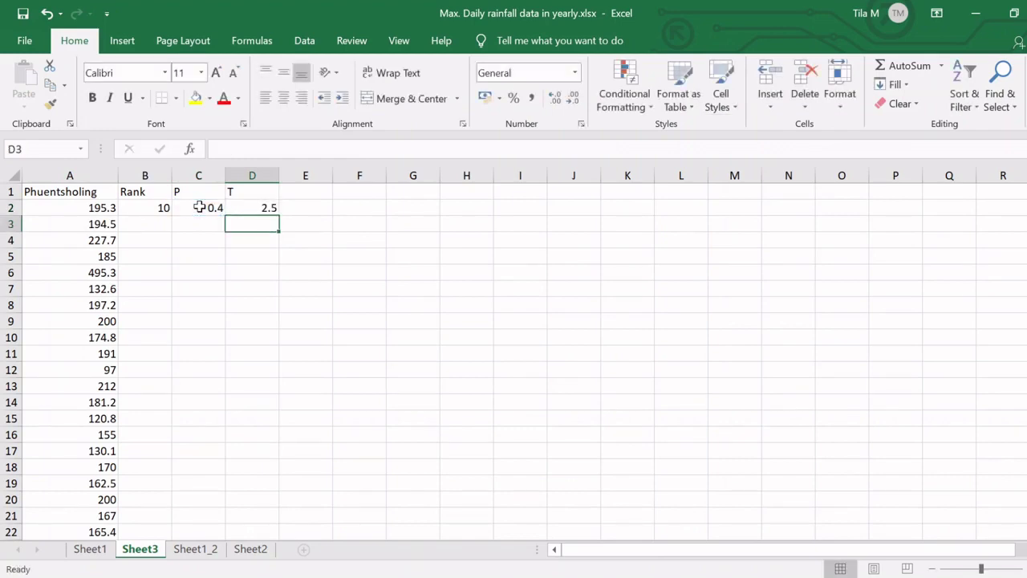
- Fill the Rank, P and T formulas from B2:D2 down to row 25
drag(162, 207, 283, 214)
double_click(282, 212)
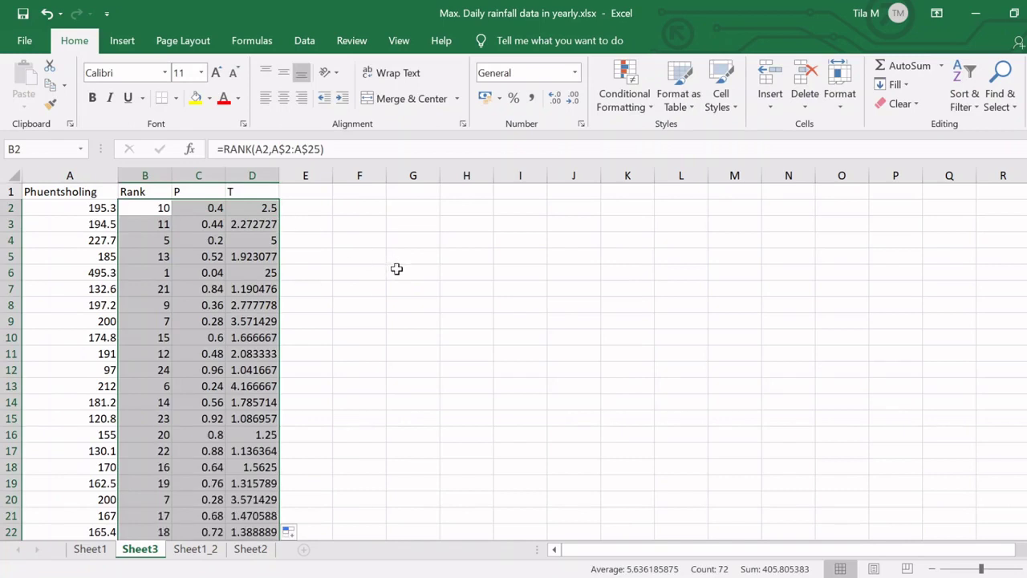
click(396, 269)
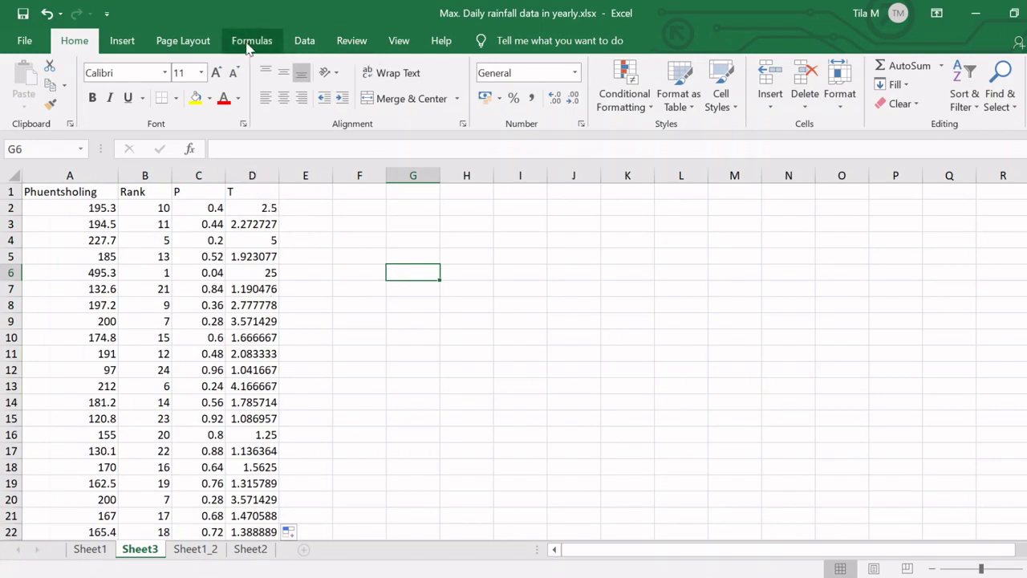
- Insert an empty scatter chart on Sheet3 and move it beside the table, starting around column G
click(126, 41)
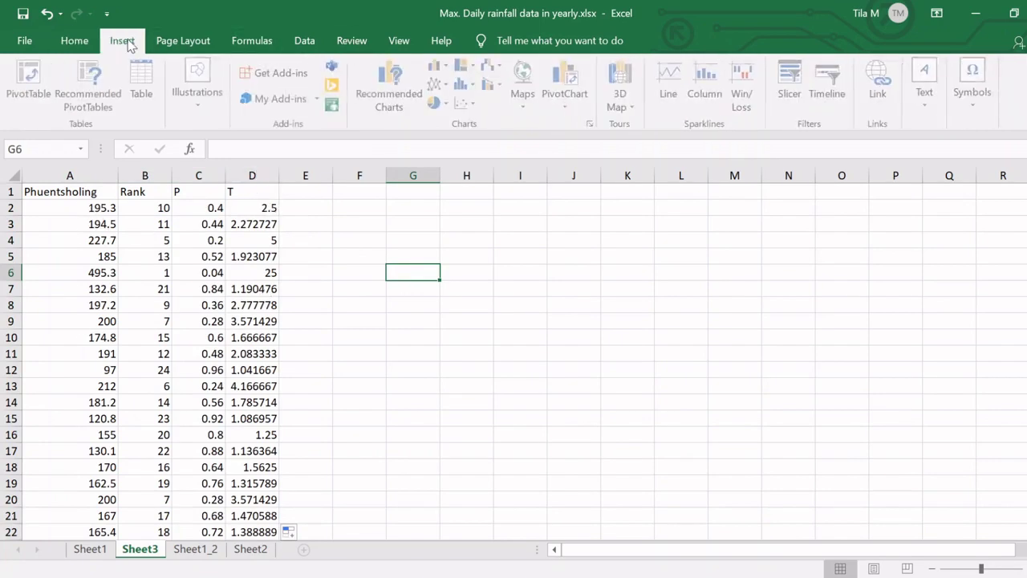
click(480, 107)
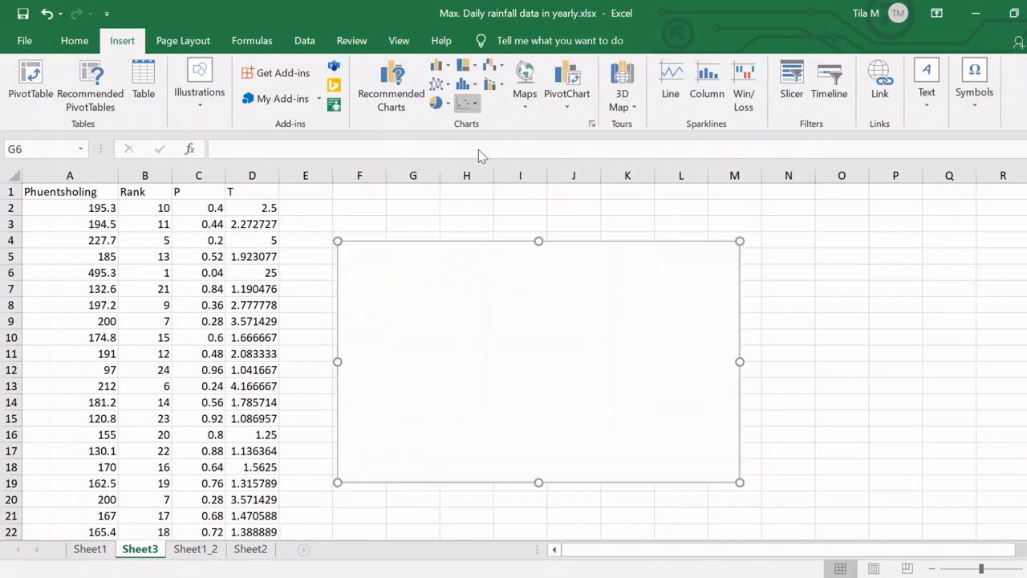
drag(487, 316, 555, 295)
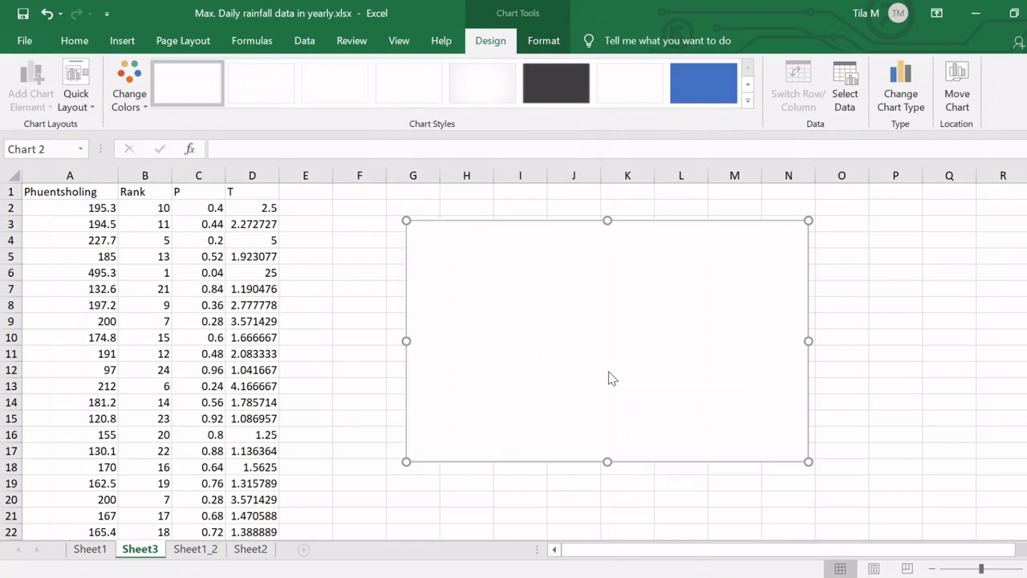
key(Escape)
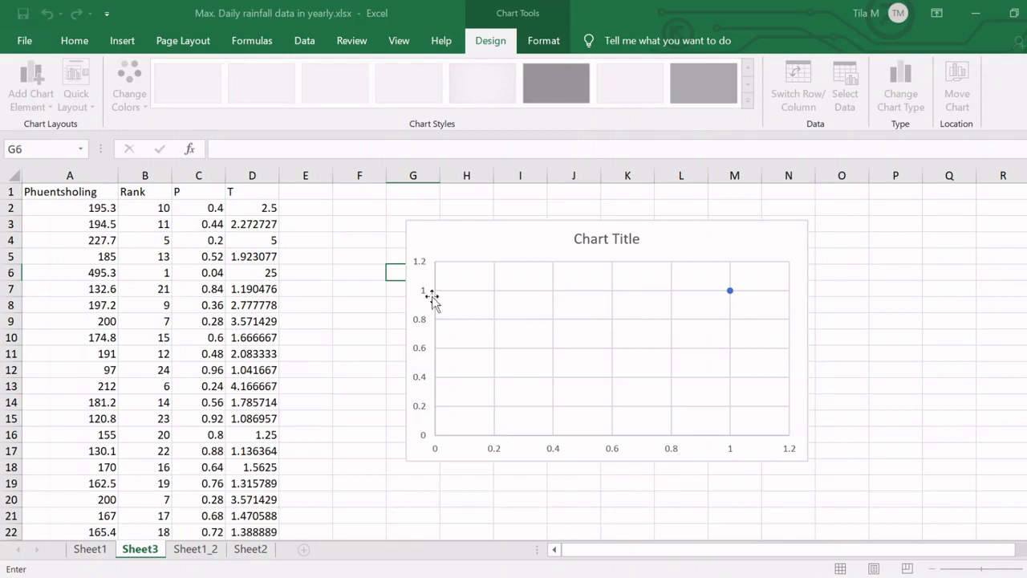
- Add a data series to the scatter chart with X values D2:D25 and Y values A2:A25
click(265, 208)
drag(261, 242, 268, 515)
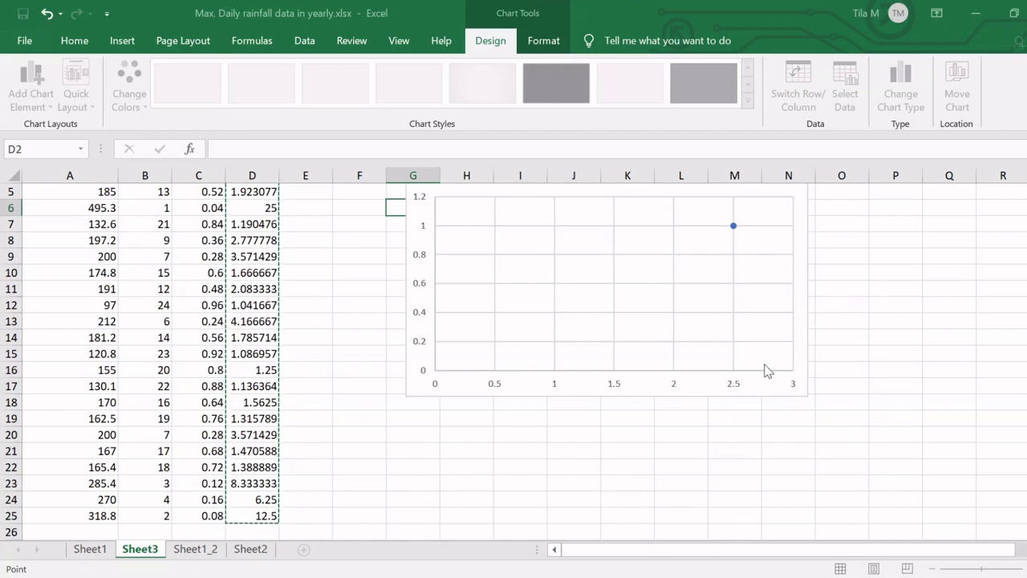
key(Return)
drag(93, 209, 90, 515)
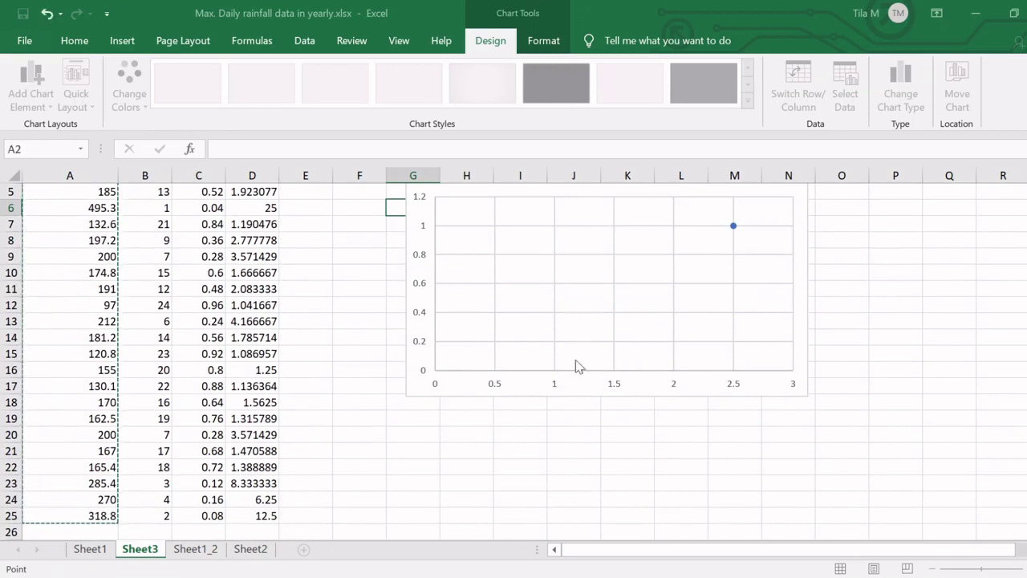
key(Return)
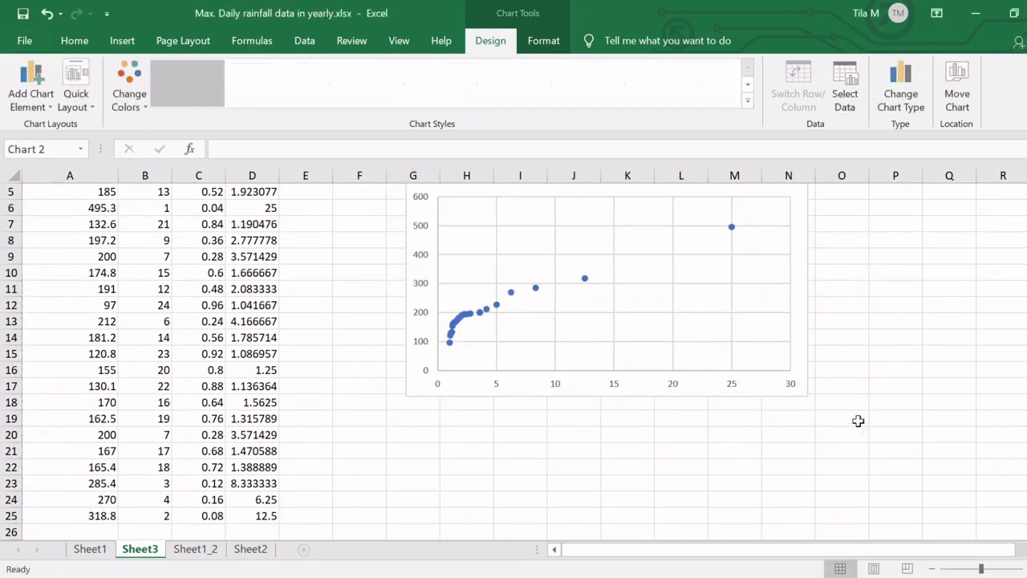
- Move and enlarge the chart, and set its horizontal axis to a logarithmic scale with base 10
drag(743, 418, 609, 431)
drag(670, 447, 744, 510)
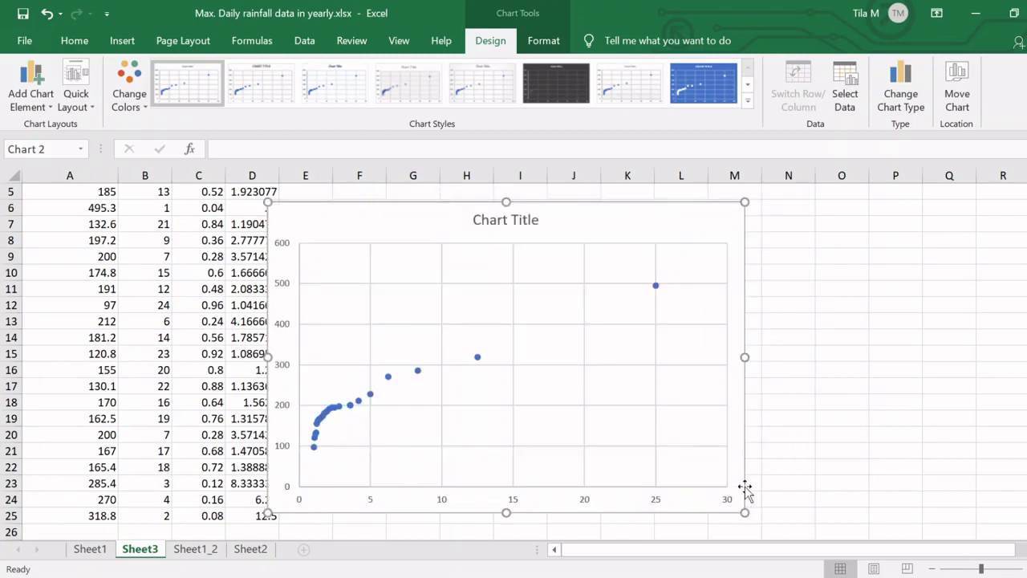
click(461, 487)
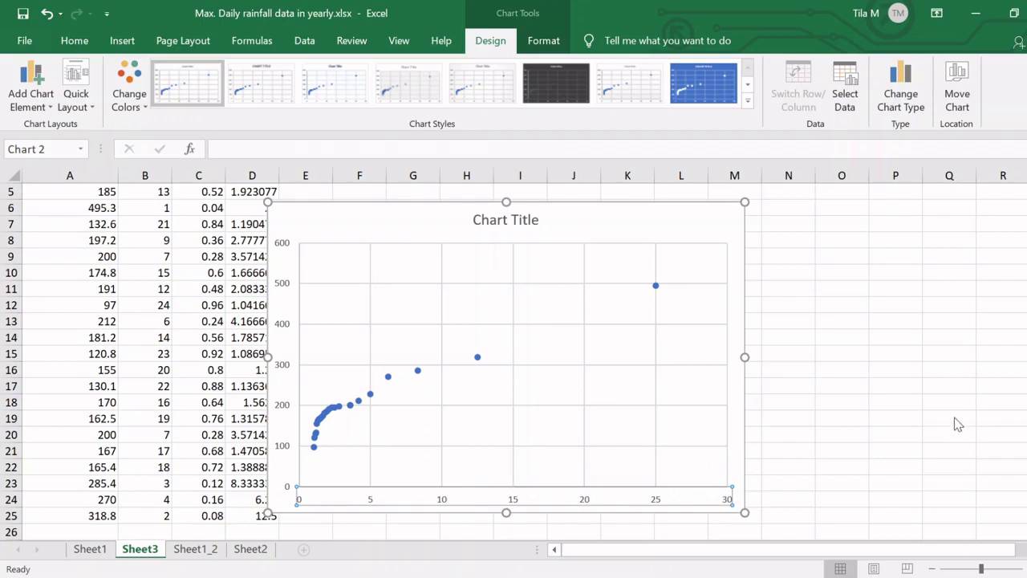
key(ctrl+1)
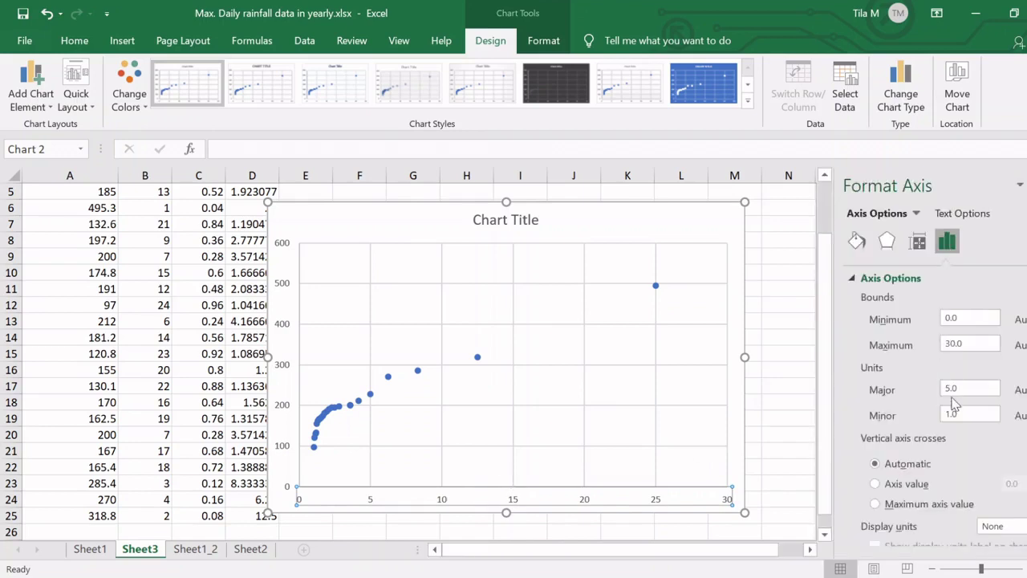
scroll(956, 405, down, 3)
click(866, 441)
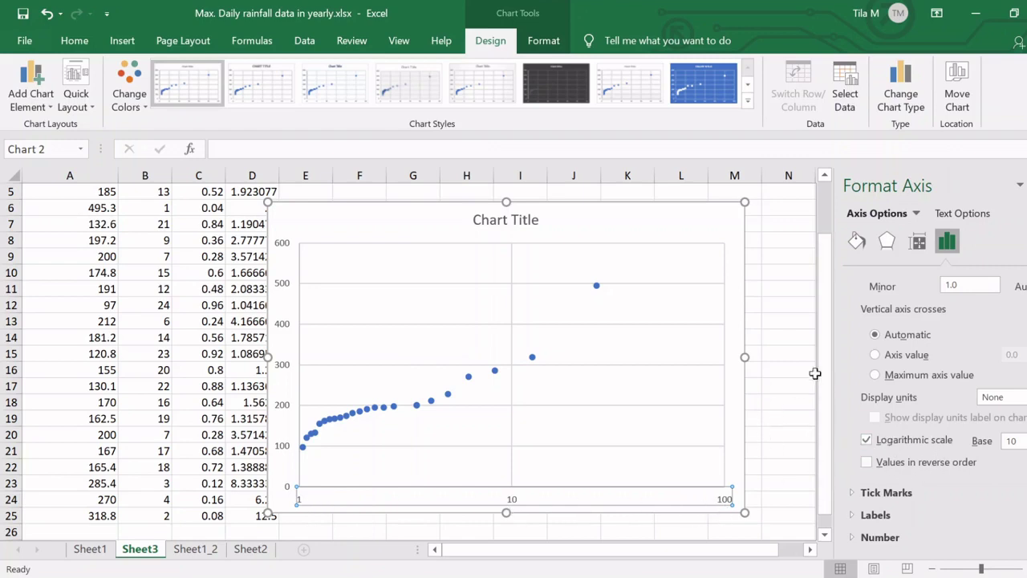
- Add a logarithmic trendline to the data series and display its equation on the chart
click(597, 287)
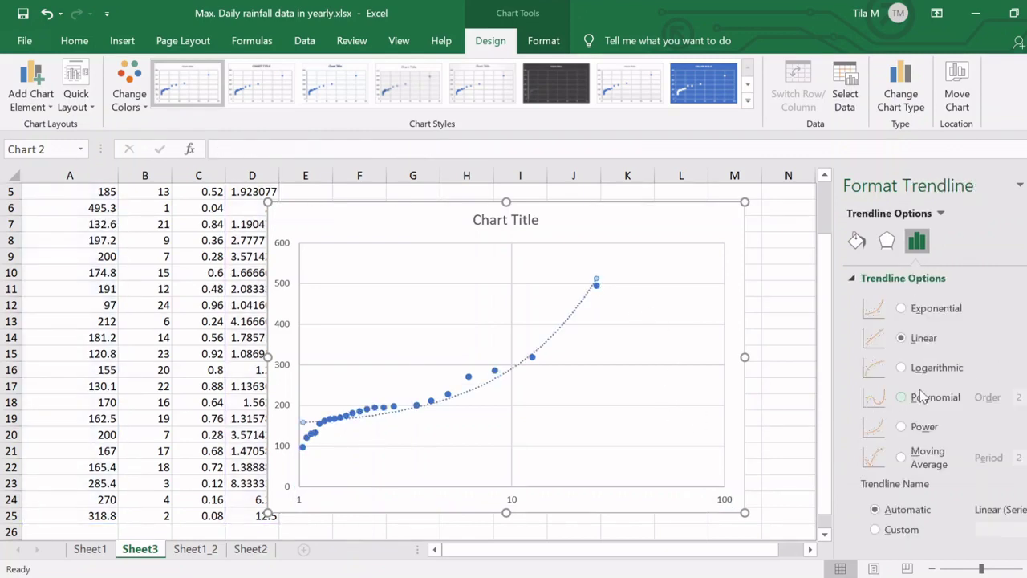
click(901, 368)
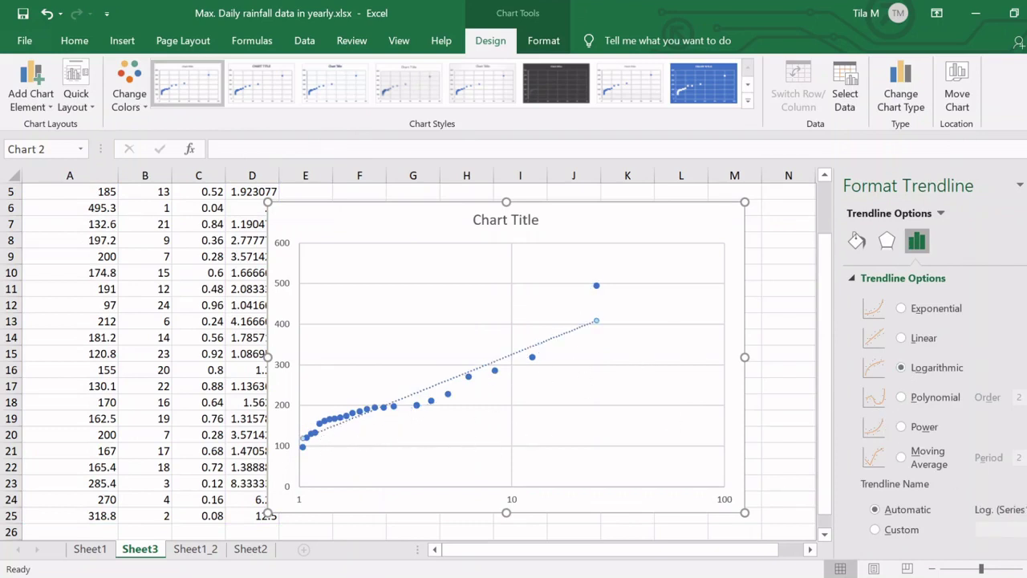
scroll(930, 401, down, 3)
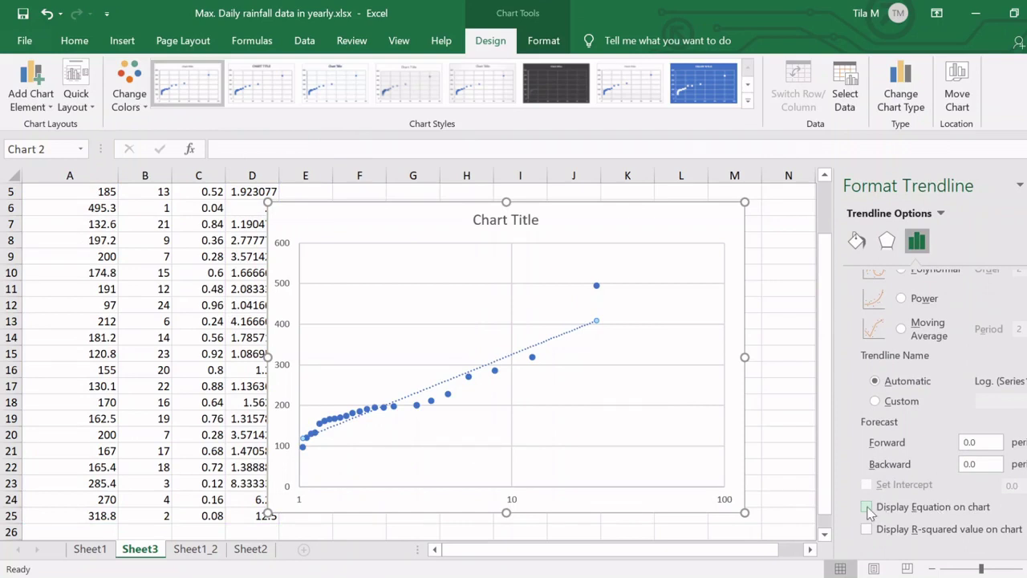
click(866, 508)
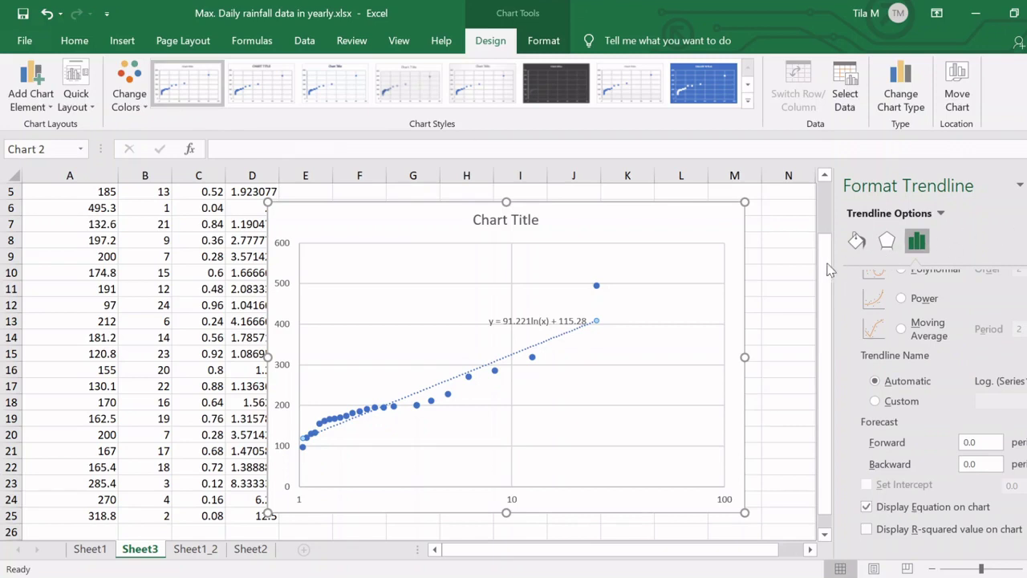
click(784, 291)
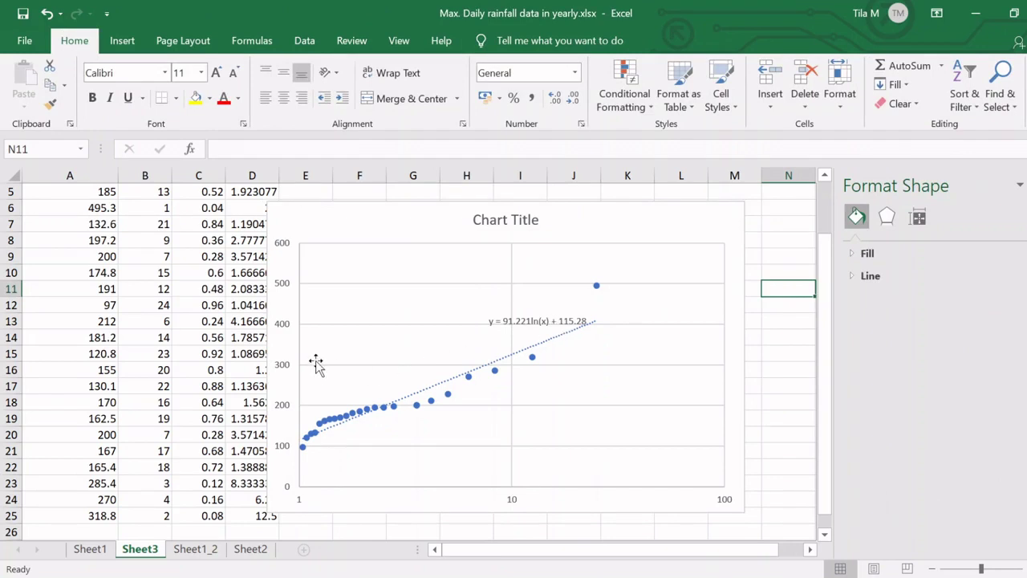
click(396, 228)
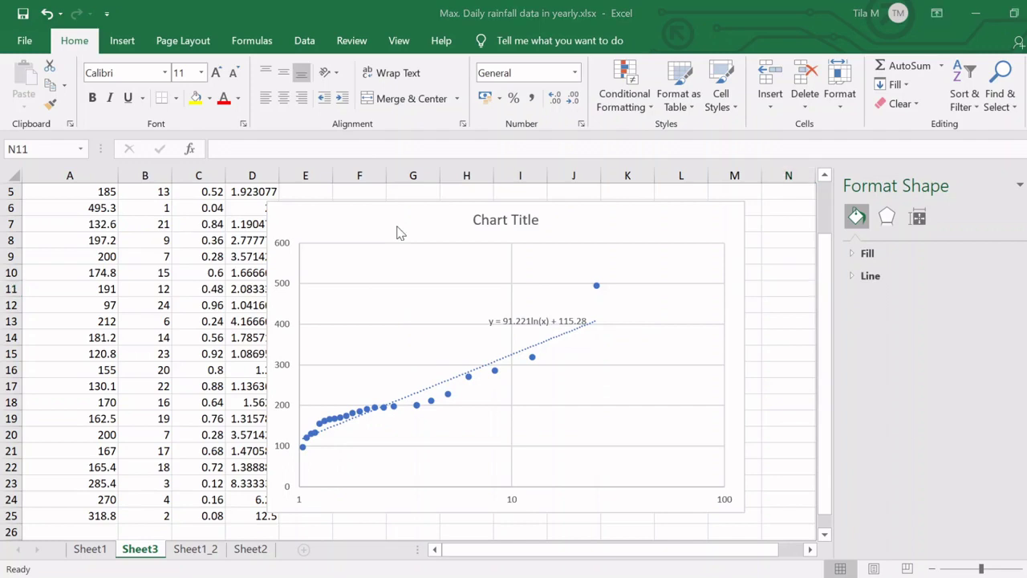